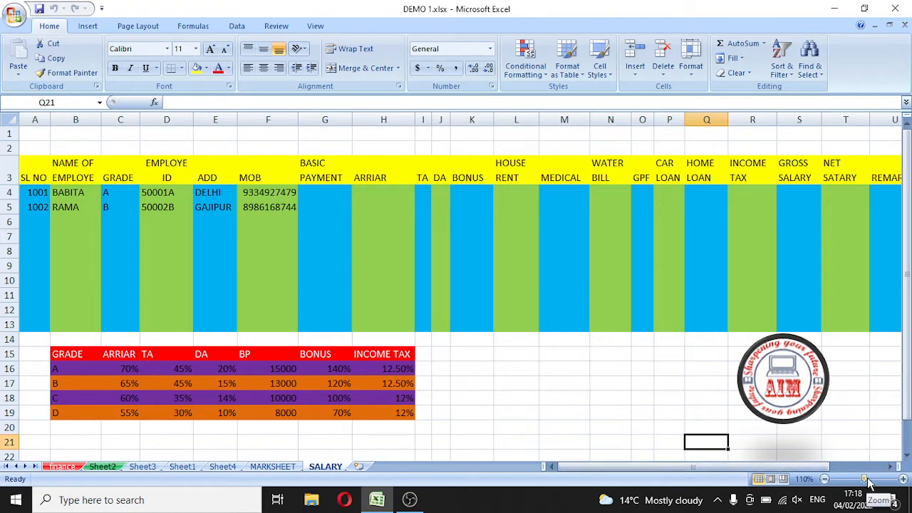
# Step: Merge and centre the blank cells in rows 1 and 2 above the table headers and enter the title SALARY STATEMENTS
pyautogui.click(30, 176)
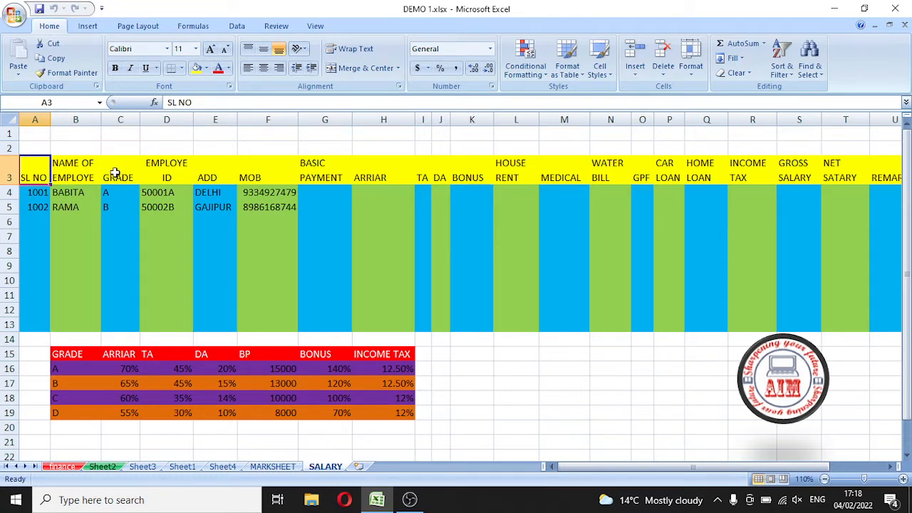
pyautogui.moveTo(39, 131); pyautogui.dragTo(882, 144)
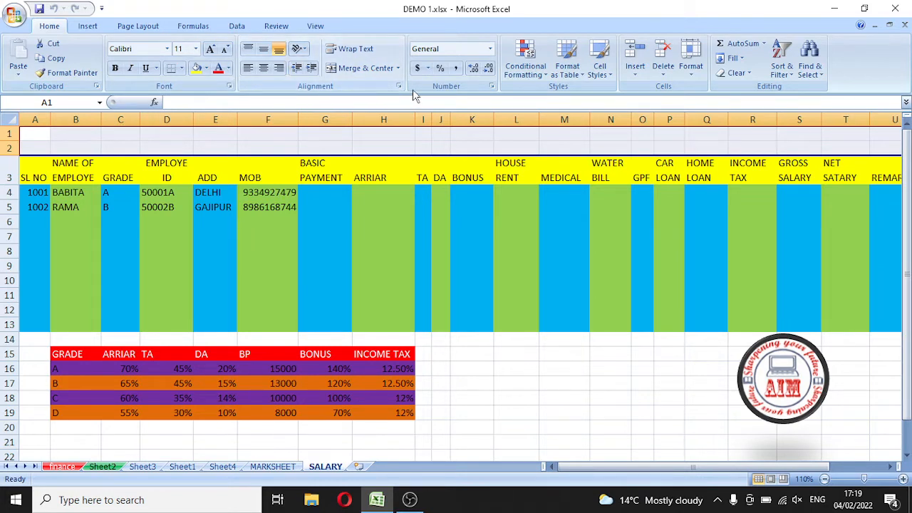
pyautogui.click(339, 68)
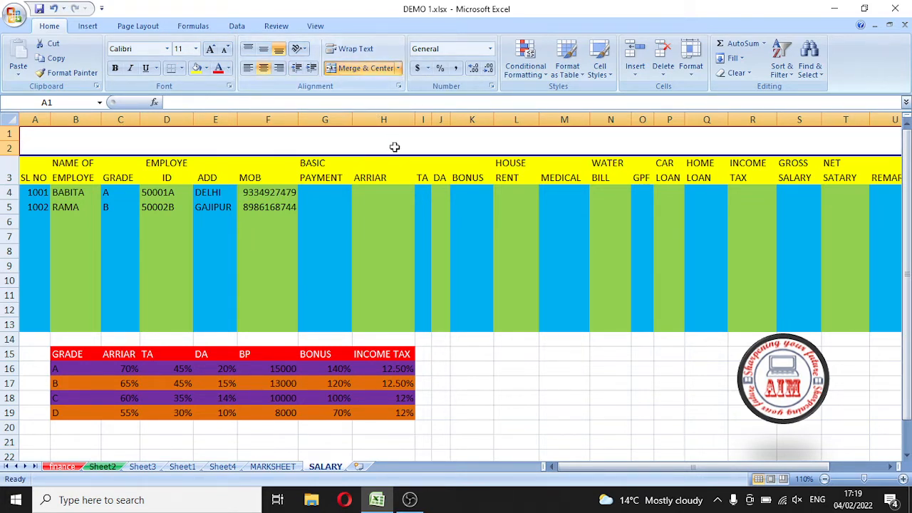
pyautogui.write('SAL')
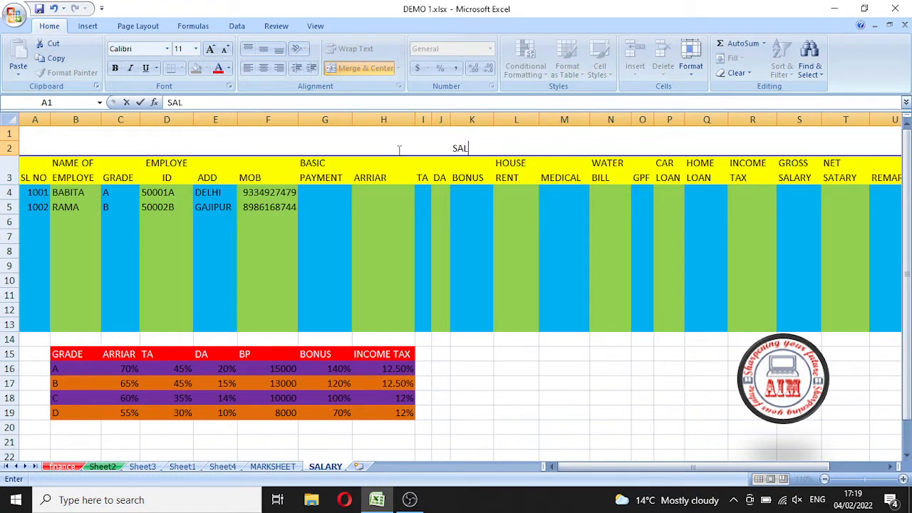
pyautogui.write('ARY ST')
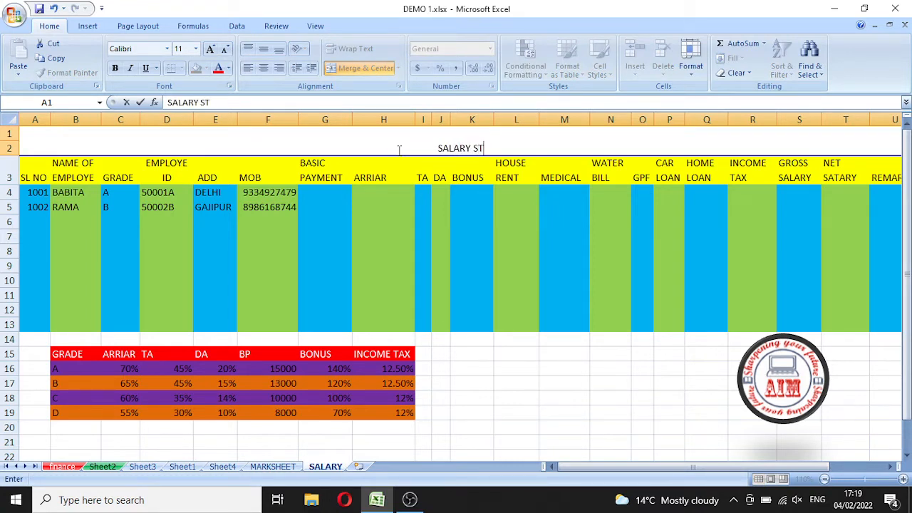
pyautogui.write('ATEMENTS')
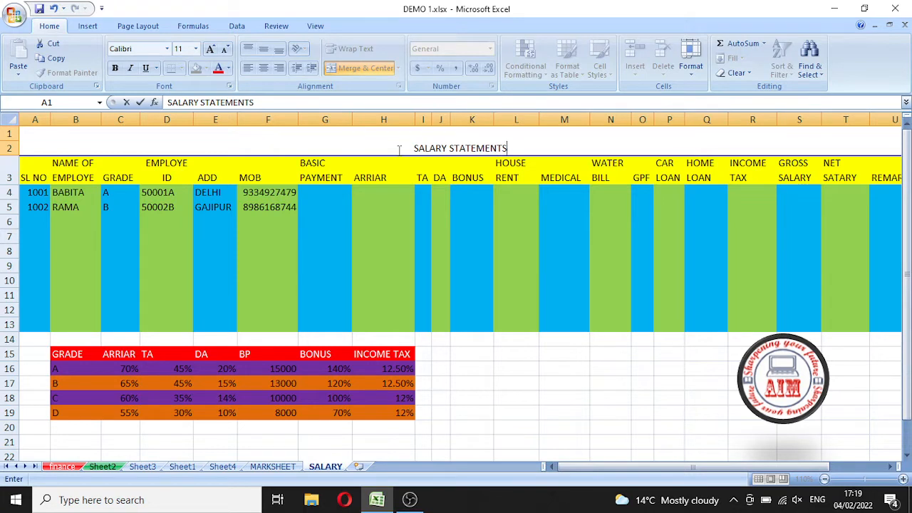
pyautogui.press('Return')
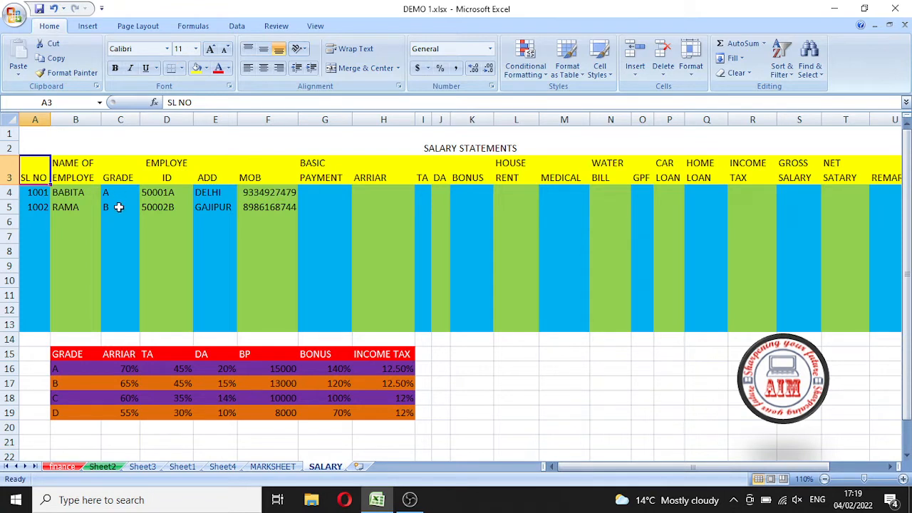
# Step: Examine the first employee's details and the grade A rates for arriar, TA, DA, basic pay, bonus and income tax
pyautogui.click(171, 193)
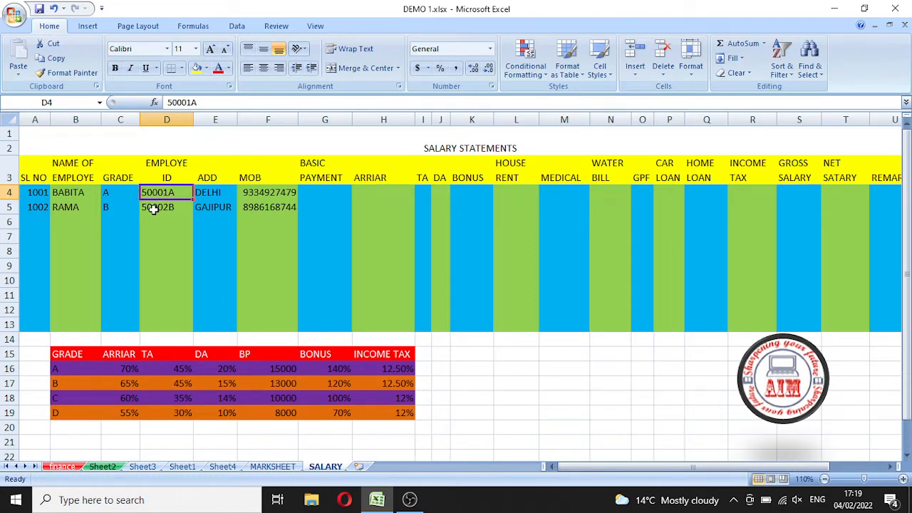
pyautogui.click(207, 196)
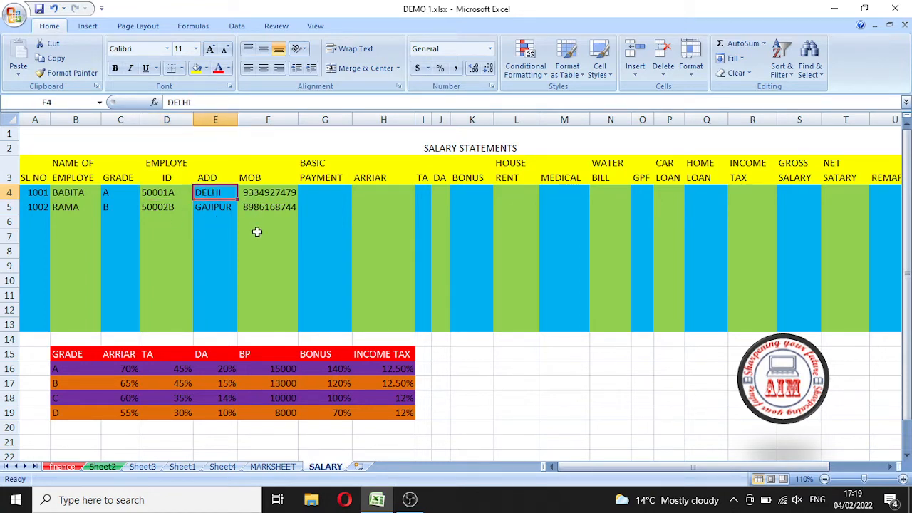
pyautogui.click(319, 191)
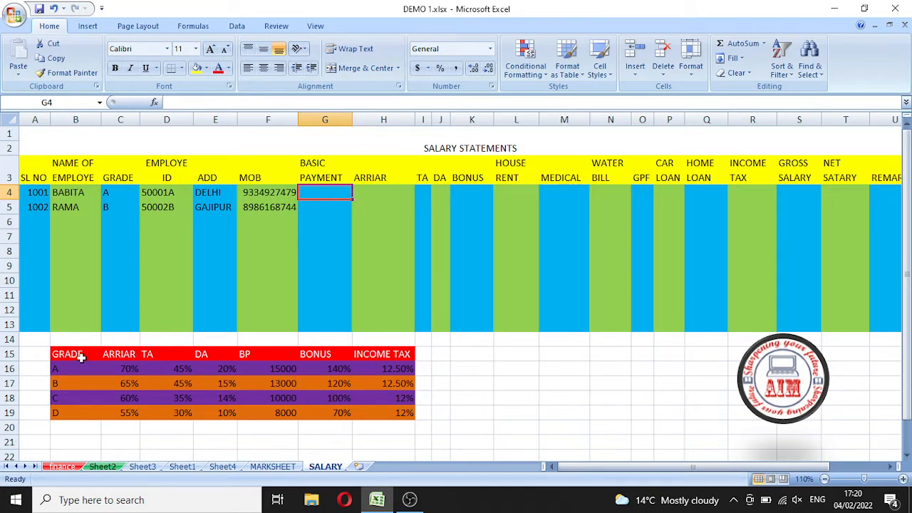
pyautogui.moveTo(63, 353); pyautogui.dragTo(391, 412)
pyautogui.click(469, 377)
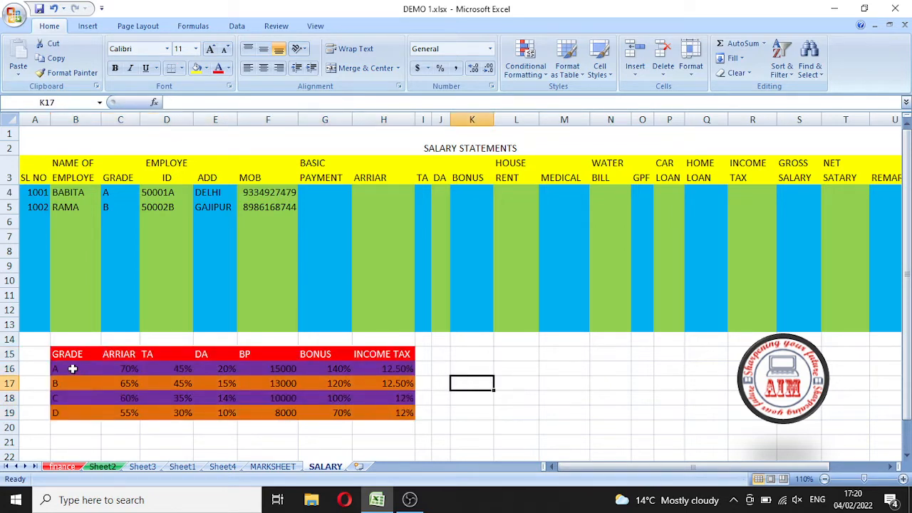
pyautogui.click(72, 368)
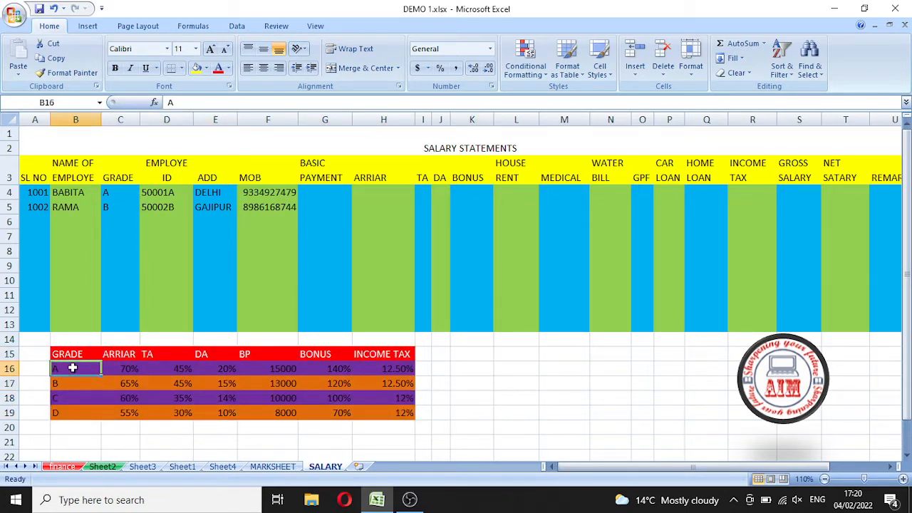
pyautogui.click(124, 369)
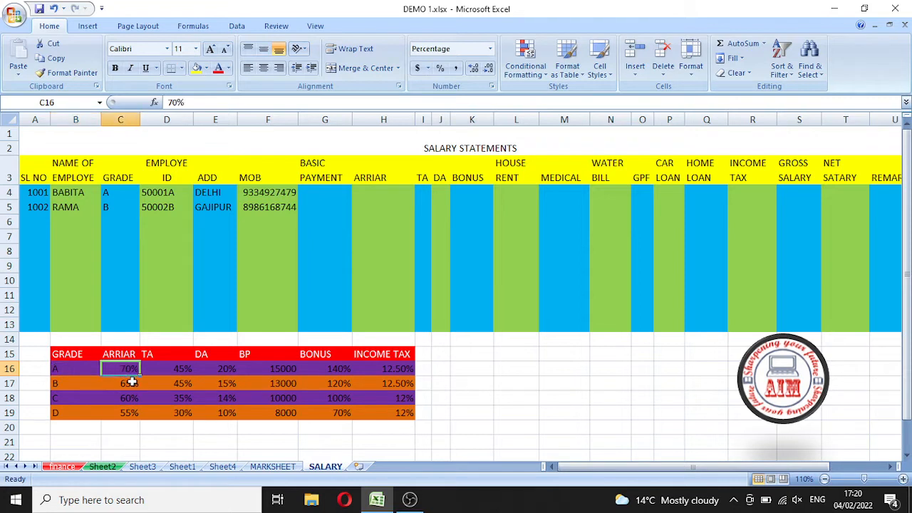
pyautogui.click(174, 369)
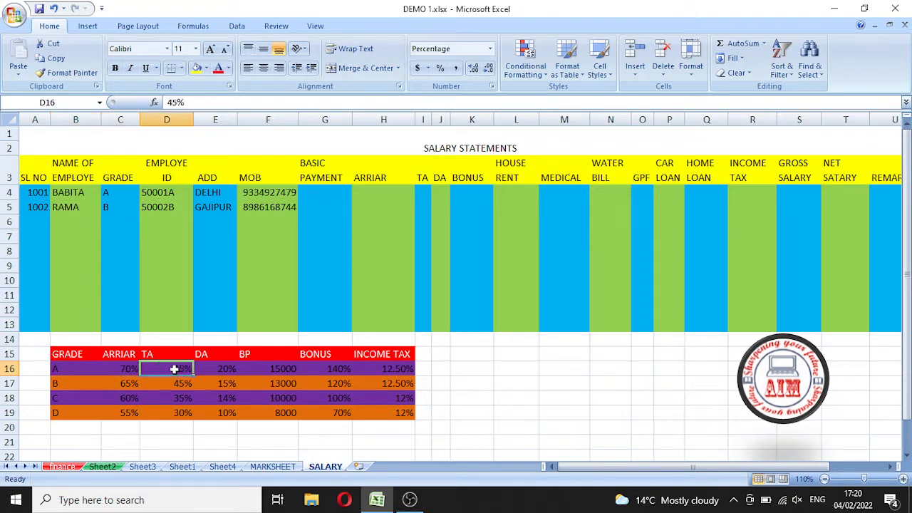
pyautogui.click(216, 369)
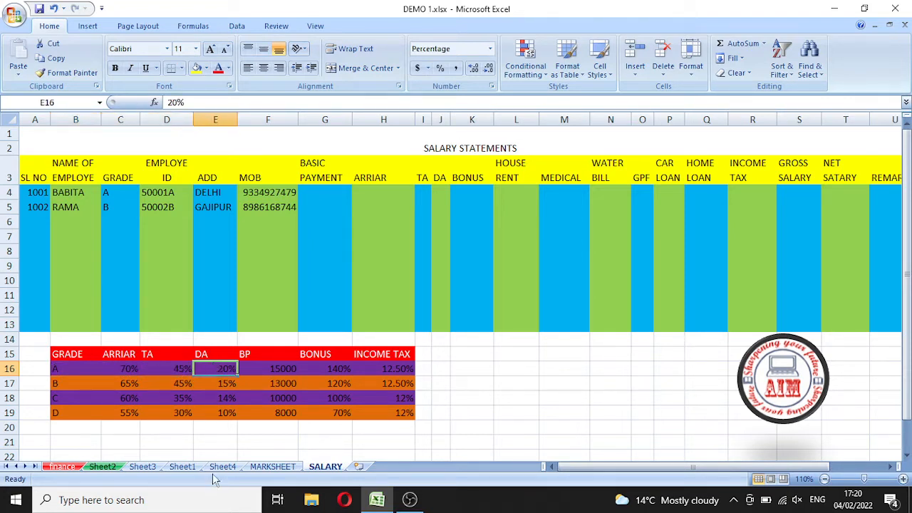
pyautogui.click(255, 369)
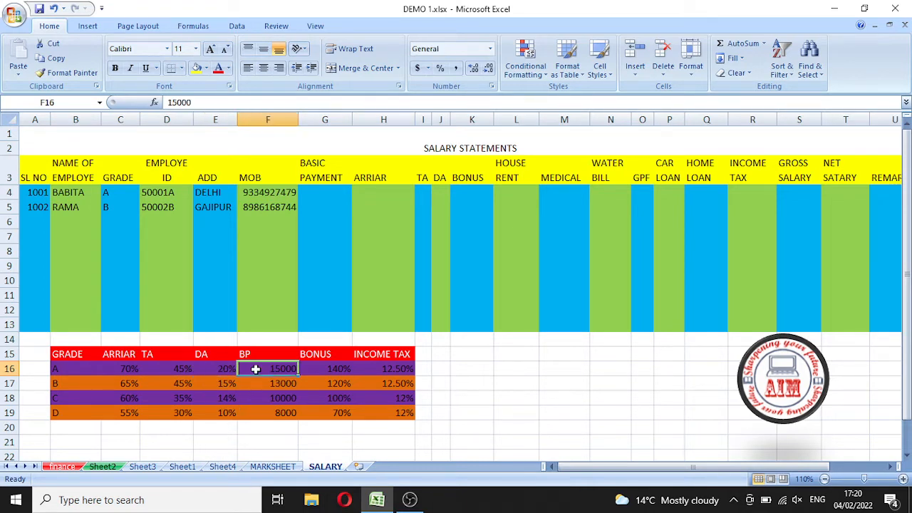
pyautogui.click(329, 368)
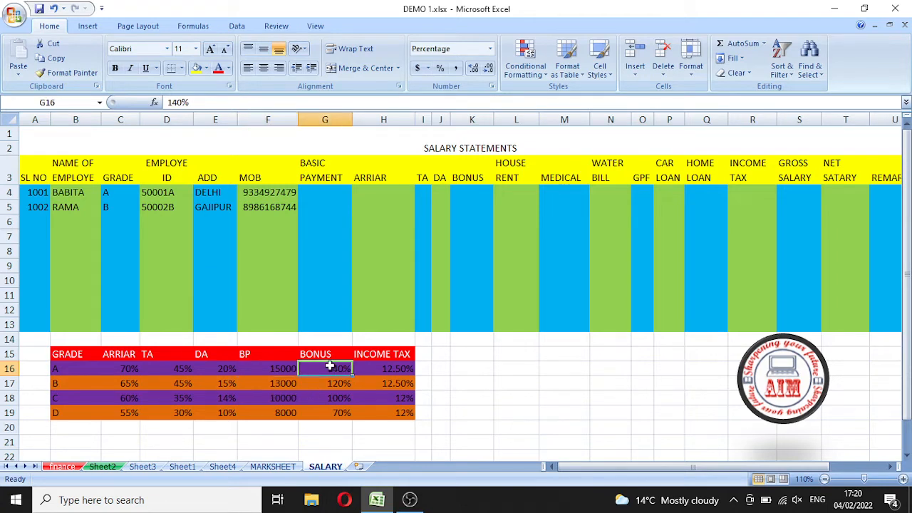
pyautogui.click(383, 369)
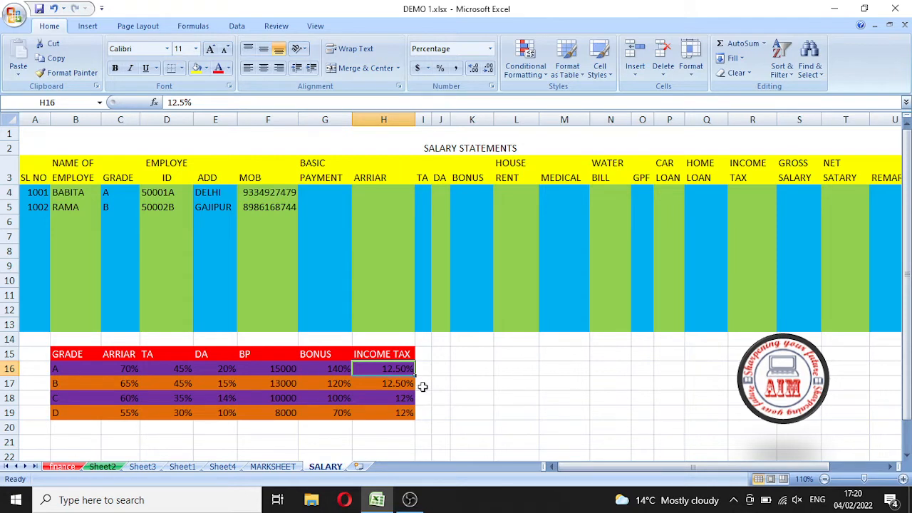
# Step: Enter 15000 as the basic payment for the grade A employee in cell G4
pyautogui.click(317, 190)
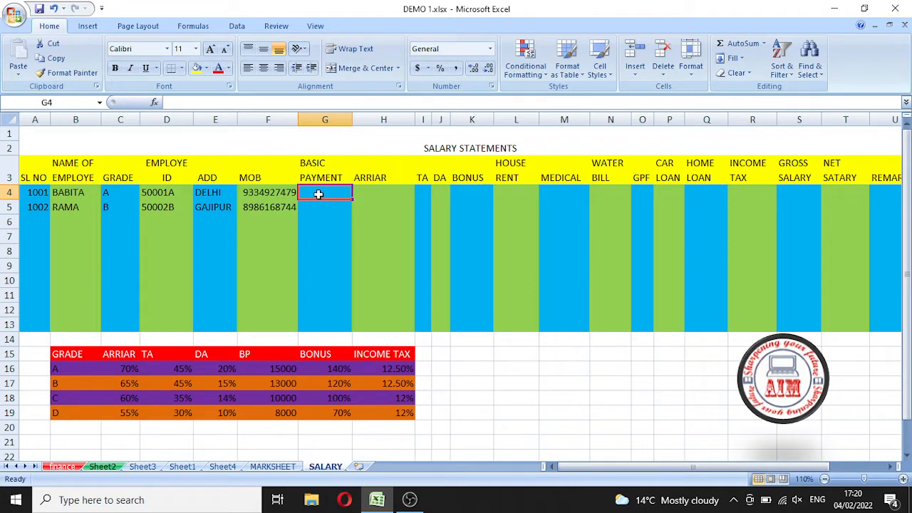
pyautogui.write('=')
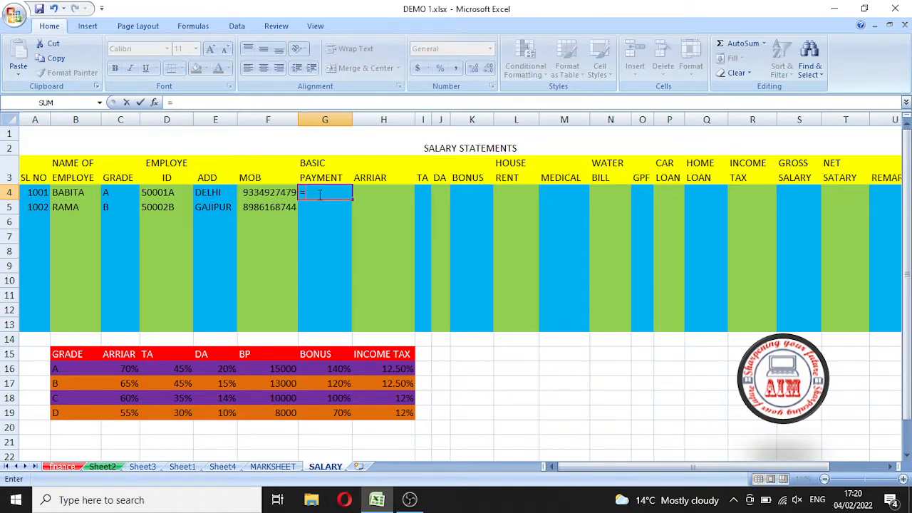
pyautogui.press('Escape')
pyautogui.write('15000')
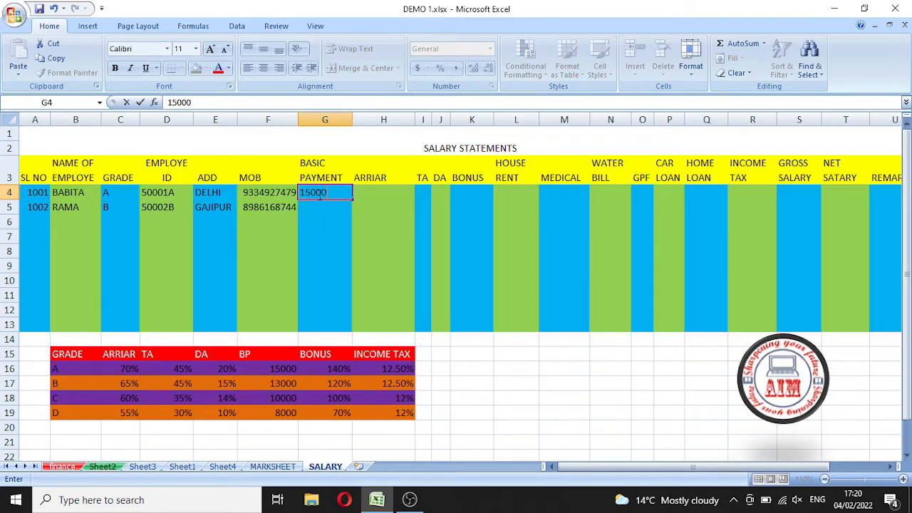
pyautogui.press('Tab')
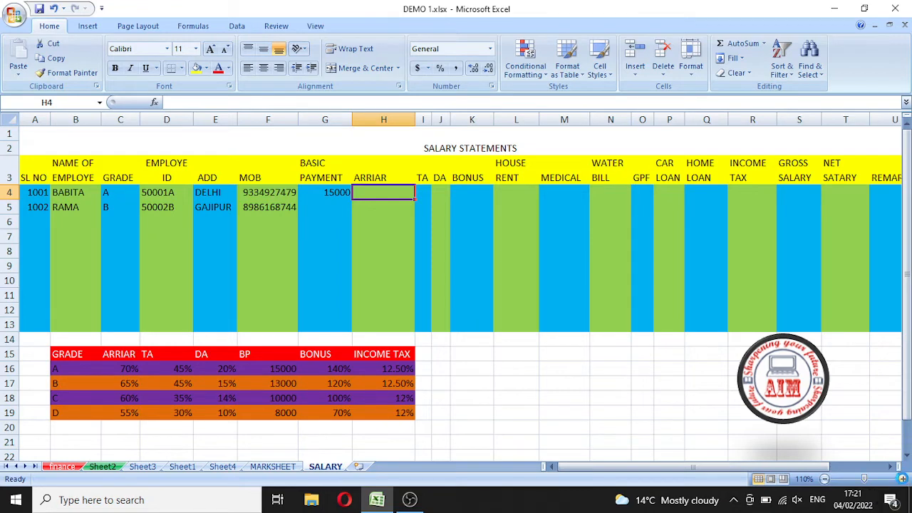
# Step: Calculate the grade A employee's arriar in cell H4 as 70% of the basic payment with the formula =G4*70%
pyautogui.click(902, 479)
pyautogui.click(902, 479)
pyautogui.click(902, 479)
pyautogui.click(902, 479)
pyautogui.click(903, 479)
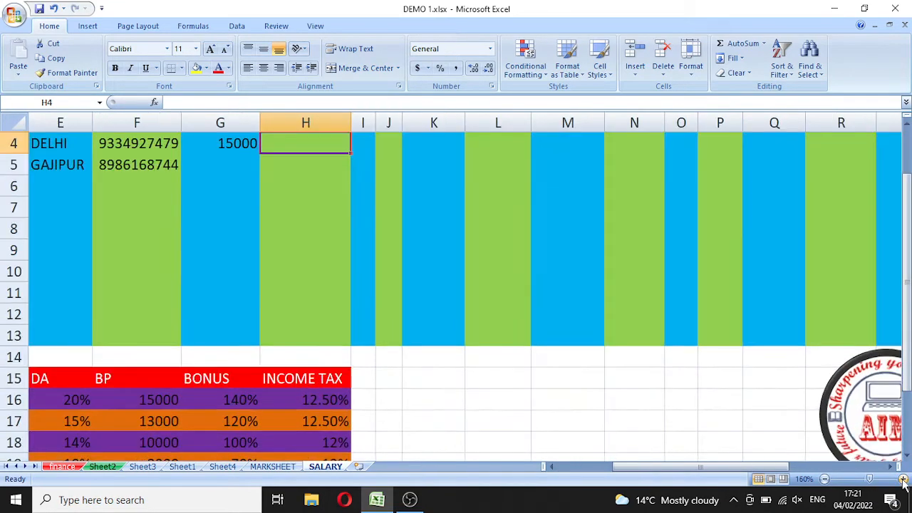
pyautogui.scroll(1, 478, 391)
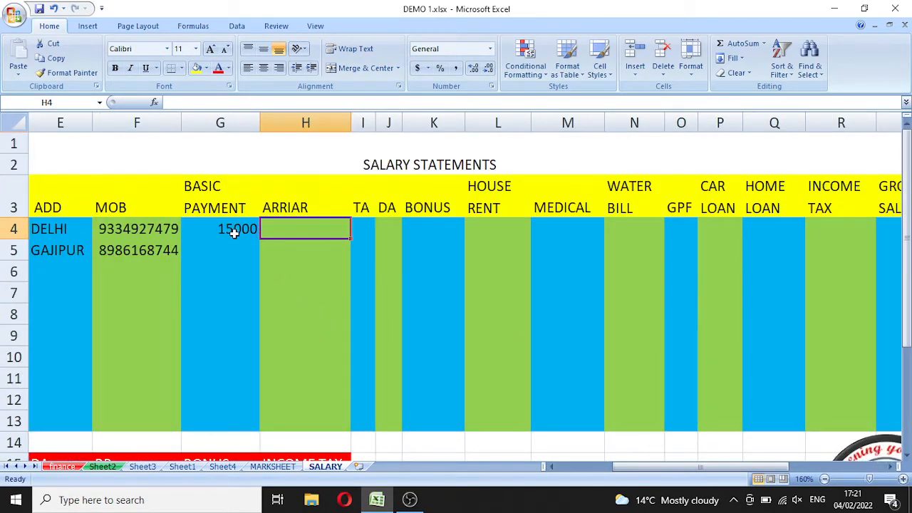
pyautogui.scroll(-1, 240, 270)
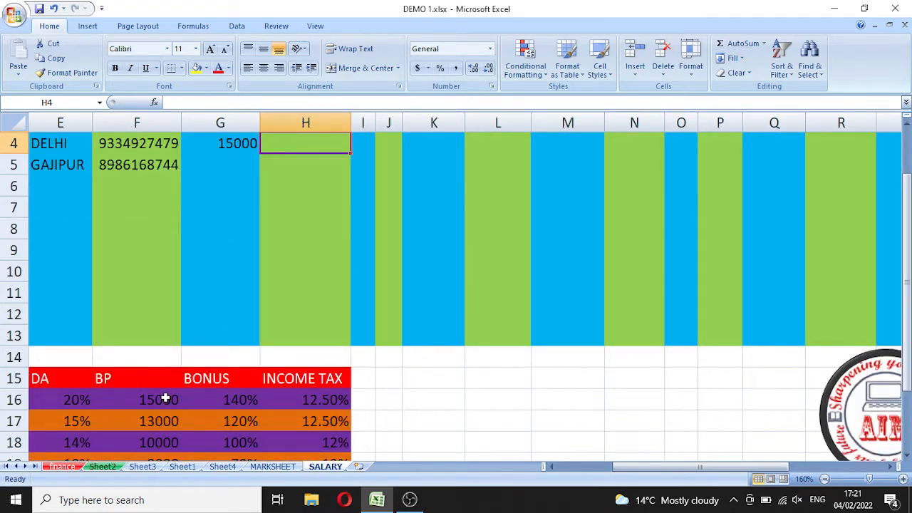
pyautogui.scroll(1, 212, 326)
pyautogui.scroll(-1, 291, 235)
pyautogui.moveTo(624, 468); pyautogui.dragTo(595, 475)
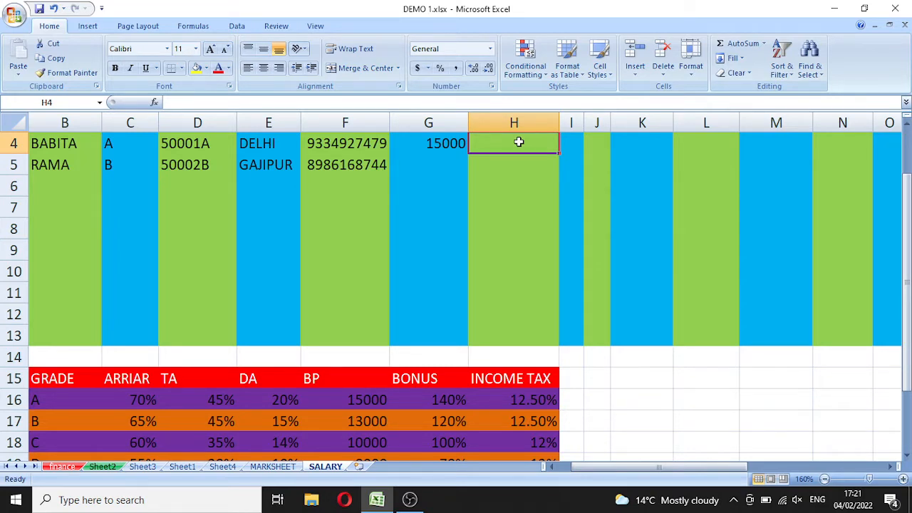
pyautogui.write('=')
pyautogui.click(432, 144)
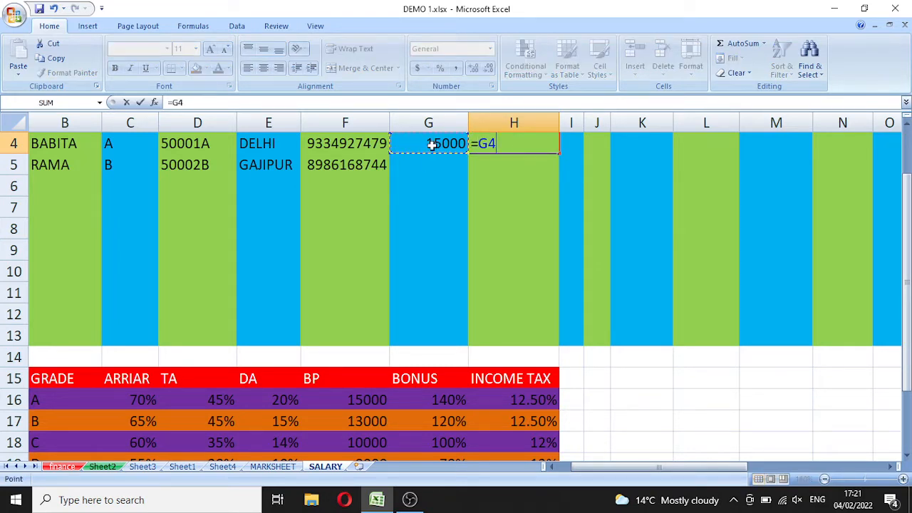
pyautogui.write('*70')
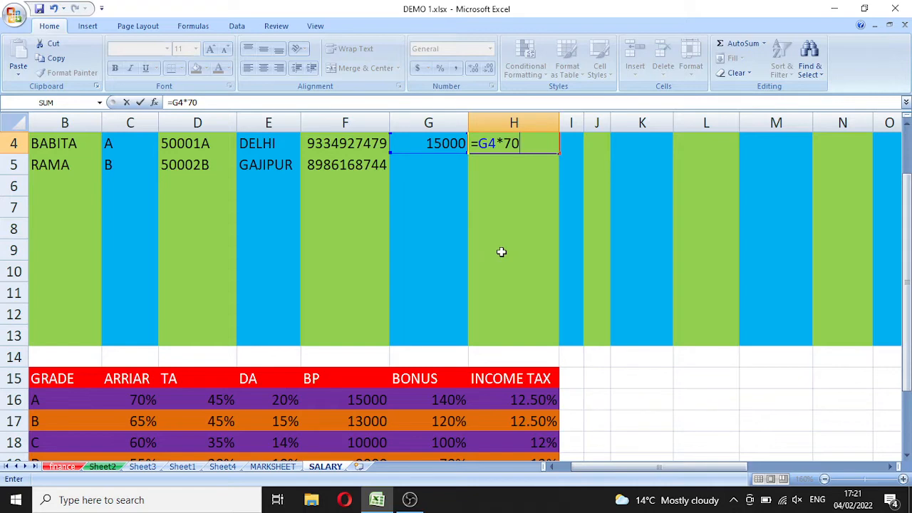
pyautogui.write('%')
pyautogui.press('Tab')
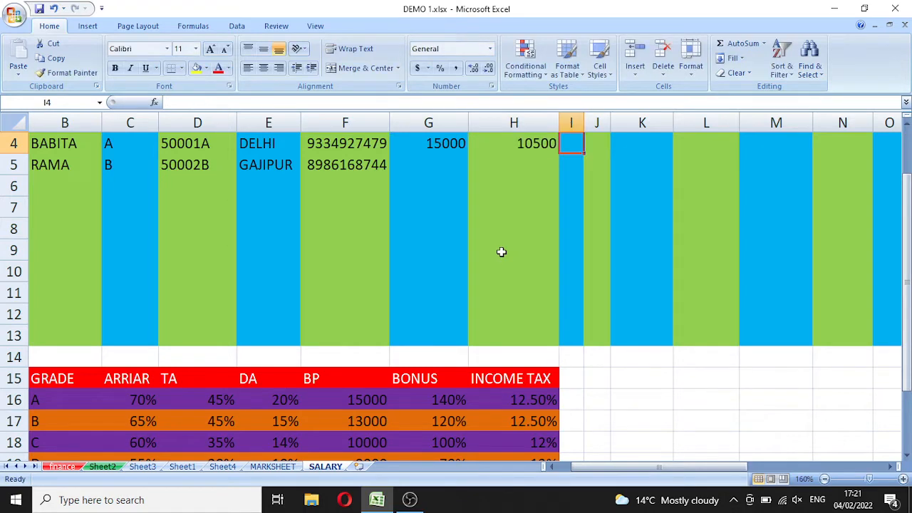
# Step: Calculate the grade A employee's TA in cell I4 as 45% of the basic payment with the formula =G4*45%
pyautogui.scroll(1, 511, 235)
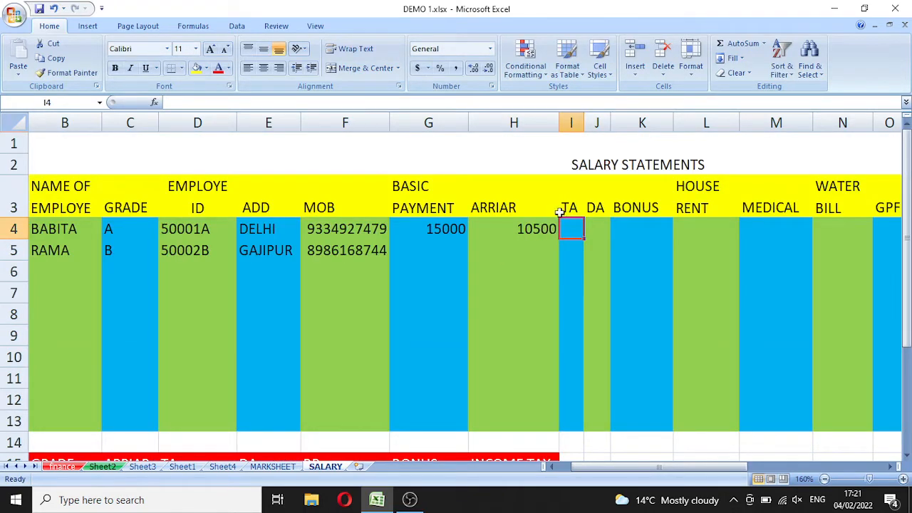
pyautogui.scroll(-1, 535, 271)
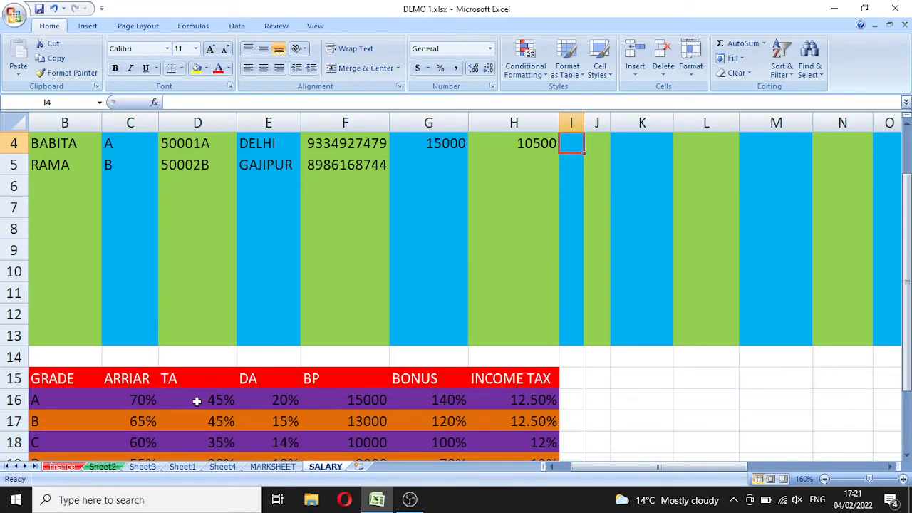
pyautogui.write('=')
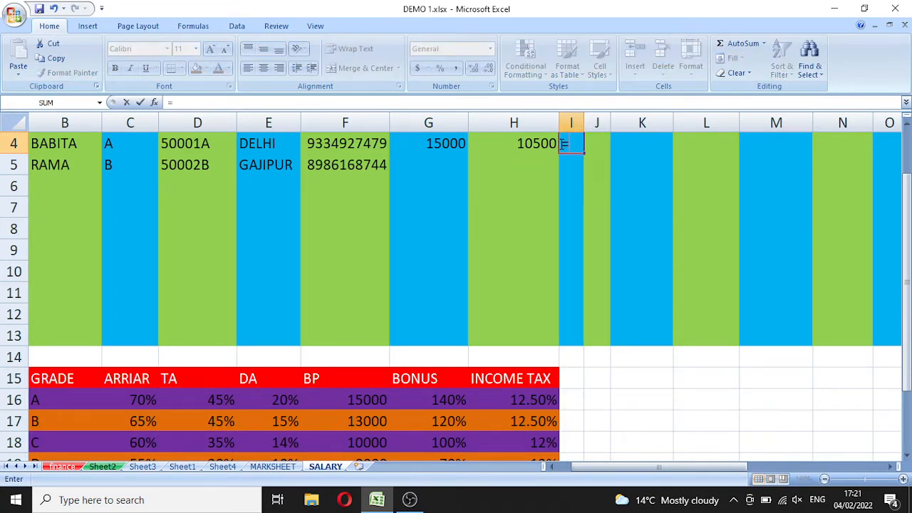
pyautogui.click(434, 146)
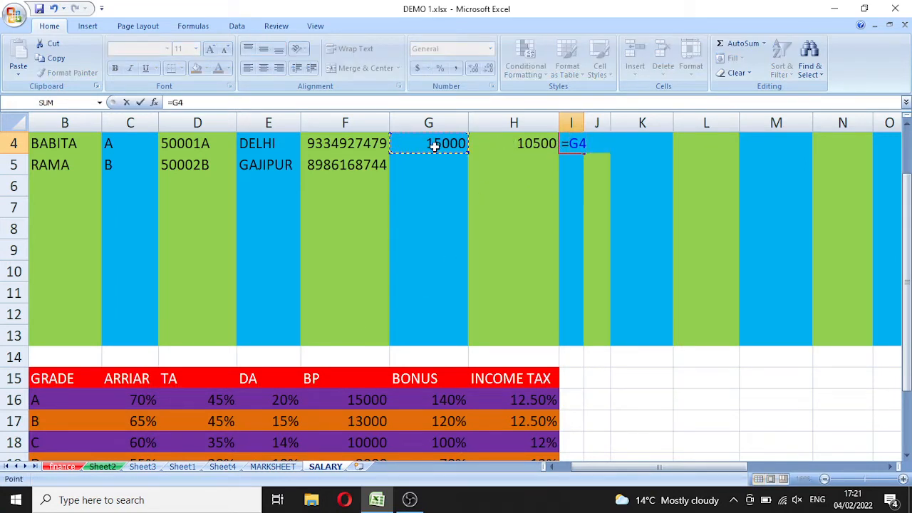
pyautogui.write('*45%')
pyautogui.press('Tab')
pyautogui.scroll(1, 492, 171)
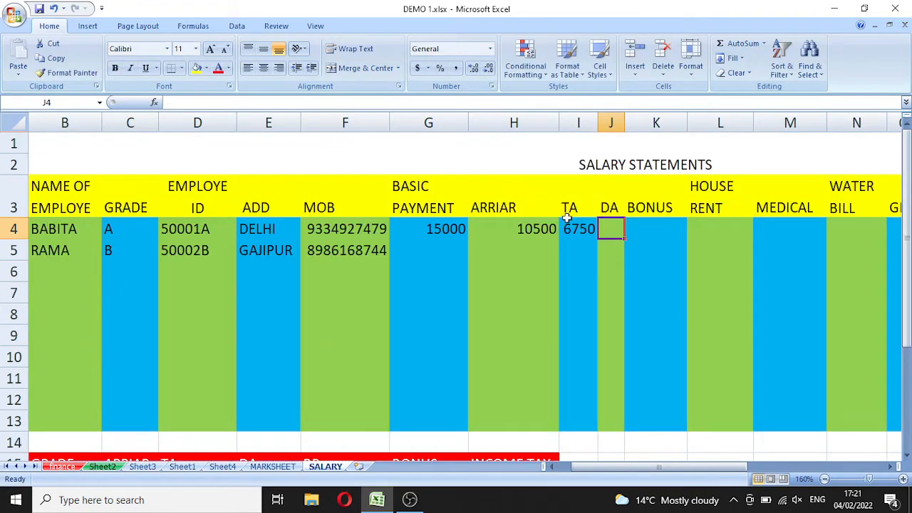
pyautogui.scroll(-1, 568, 217)
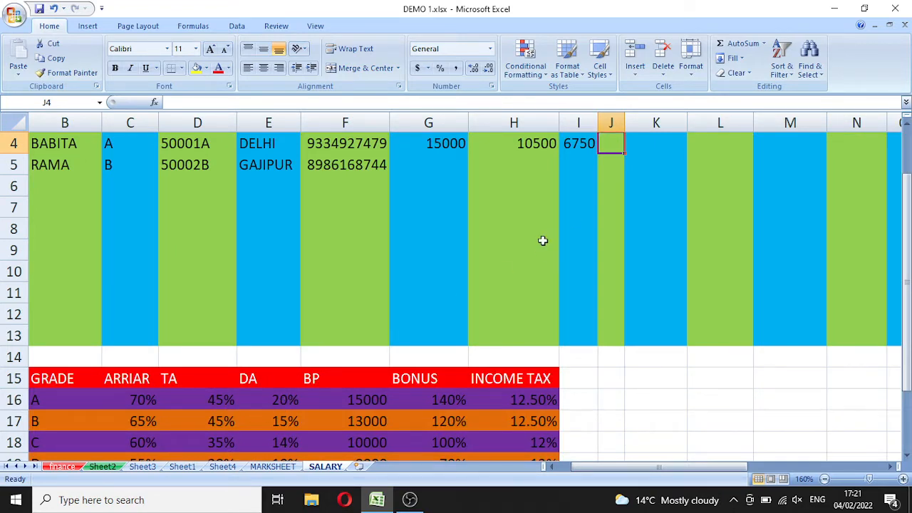
# Step: Calculate the grade A employee's DA in cell J4 as 20% of the basic payment with the formula =G4*20%
pyautogui.write('==')
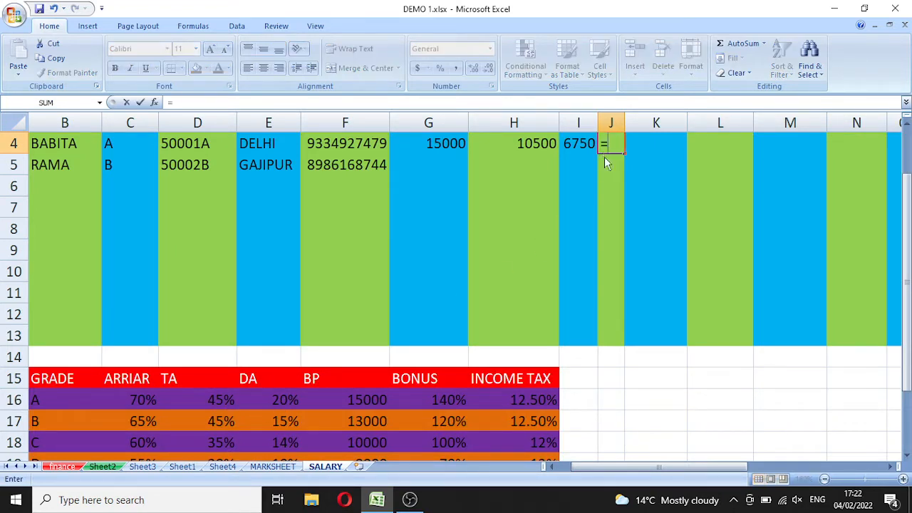
pyautogui.scroll(1, 545, 171)
pyautogui.click(445, 229)
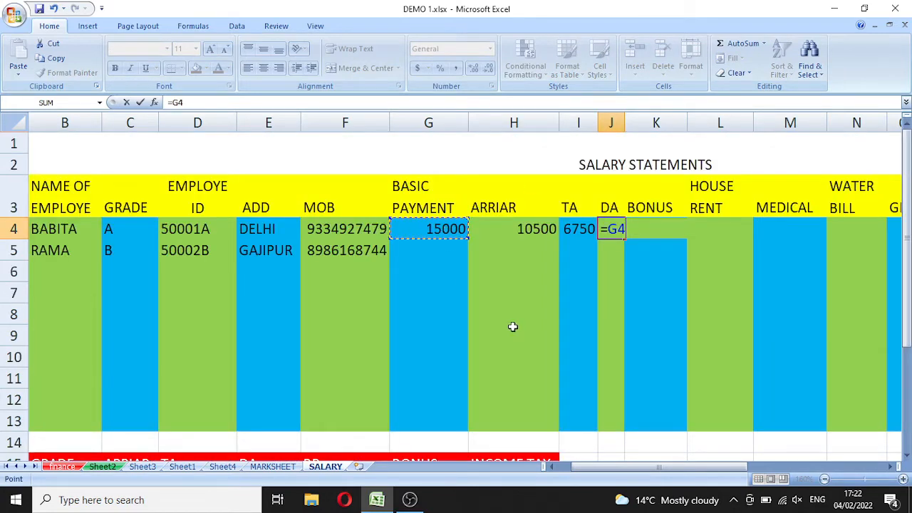
pyautogui.write('*20%')
pyautogui.press('Tab')
# Step: Calculate the grade A employee's bonus in cell K4 as 140% of the basic payment with the formula =G4*140%
pyautogui.scroll(-1, 513, 326)
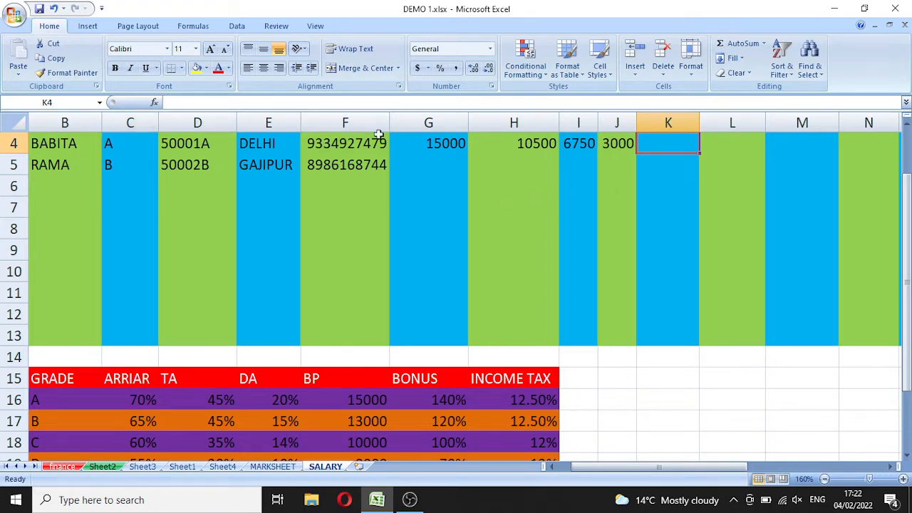
pyautogui.scroll(1, 660, 138)
pyautogui.write('=')
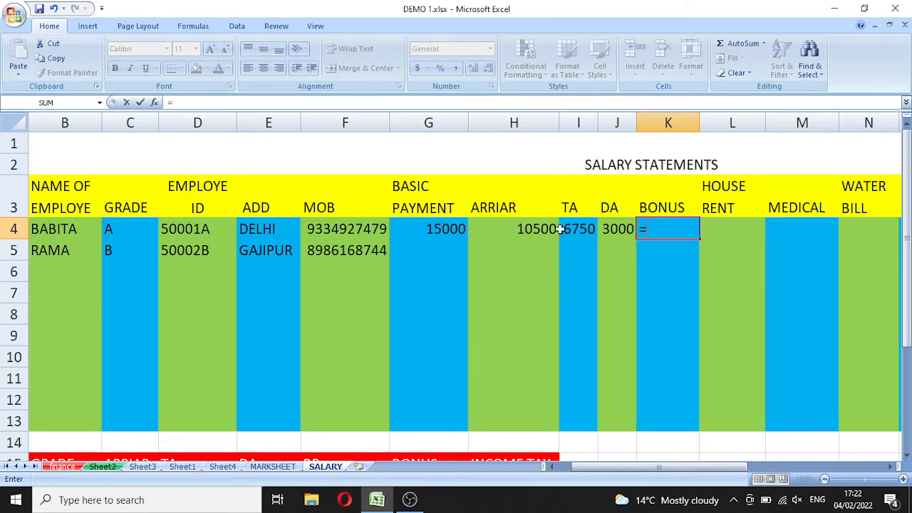
pyautogui.click(448, 230)
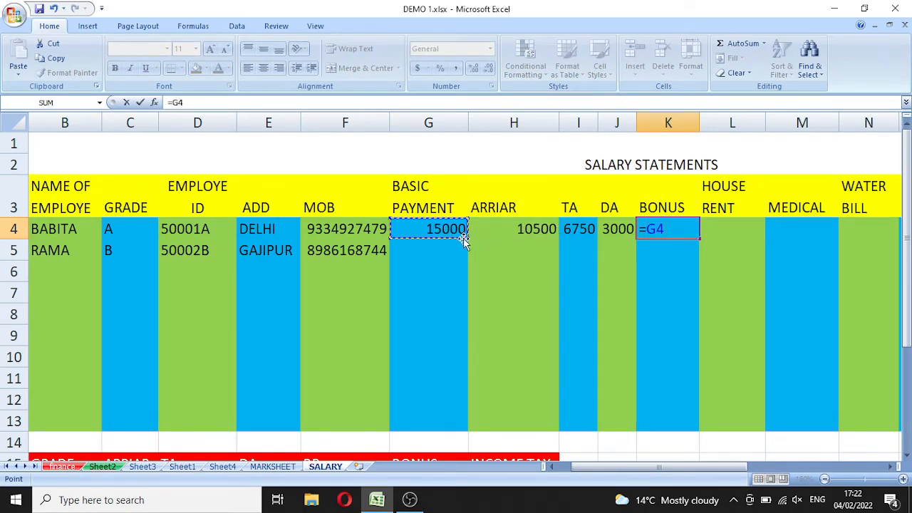
pyautogui.write('*')
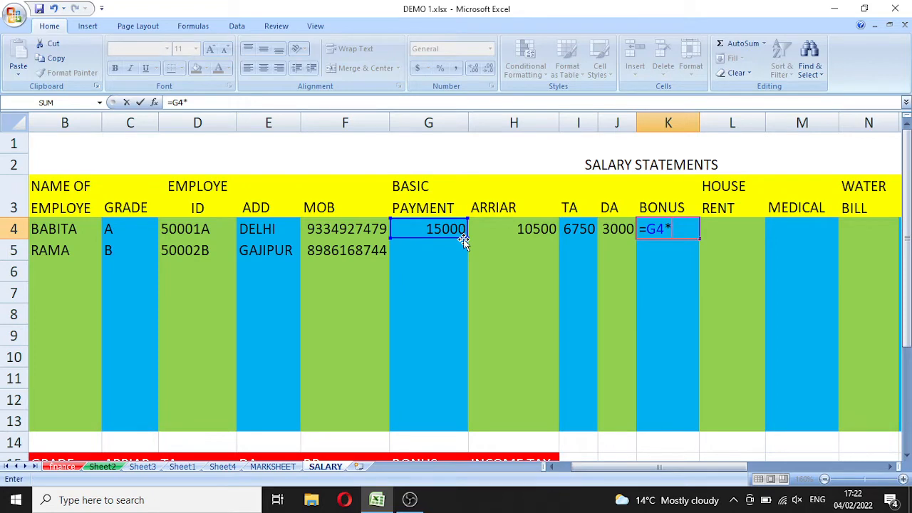
pyautogui.scroll(-1, 464, 242)
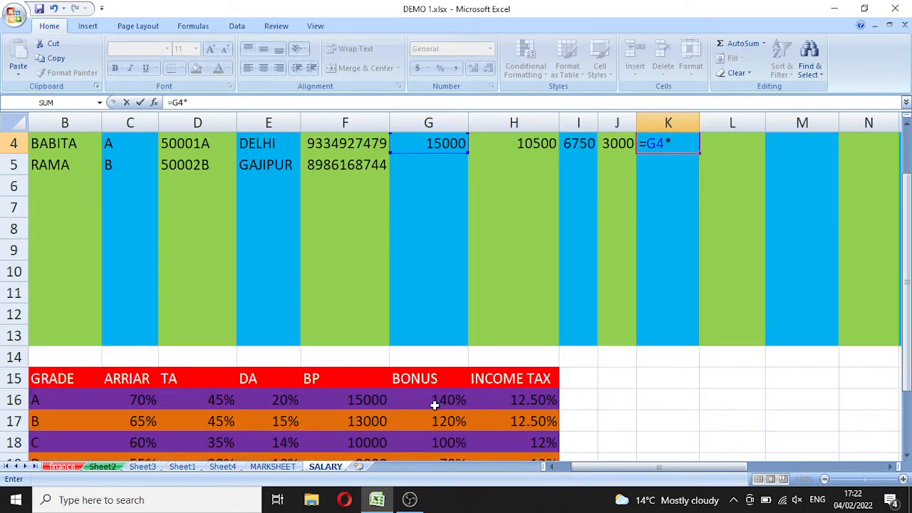
pyautogui.scroll(1, 434, 405)
pyautogui.write('140')
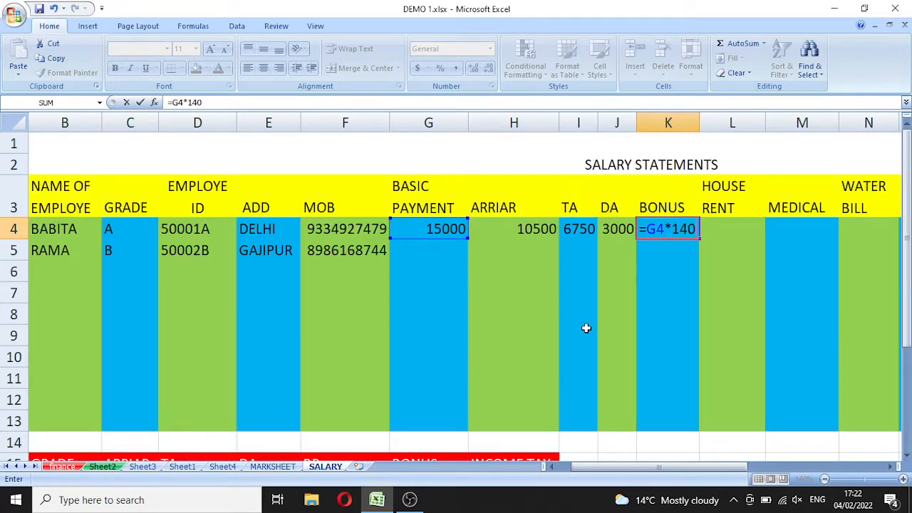
pyautogui.write('%')
pyautogui.press('Tab')
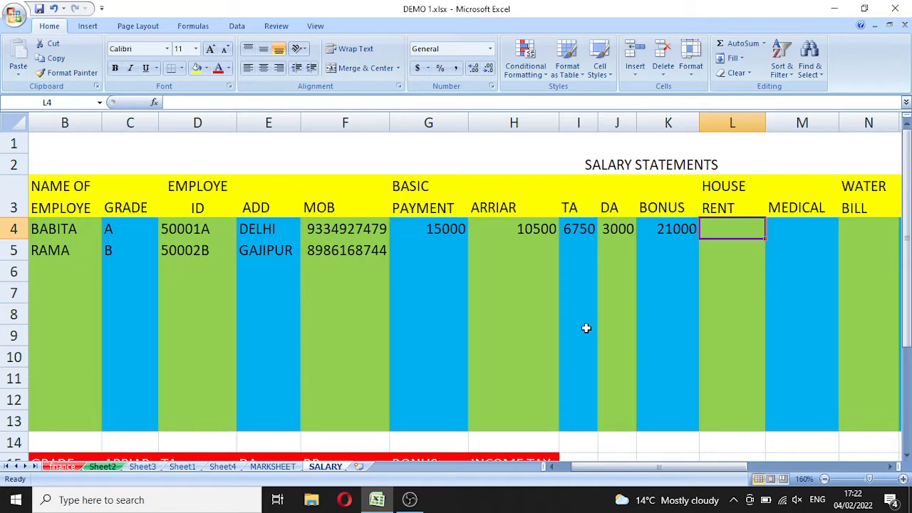
# Step: Enter =250 as the grade A employee's house rent in cell L4
pyautogui.scroll(-1, 581, 326)
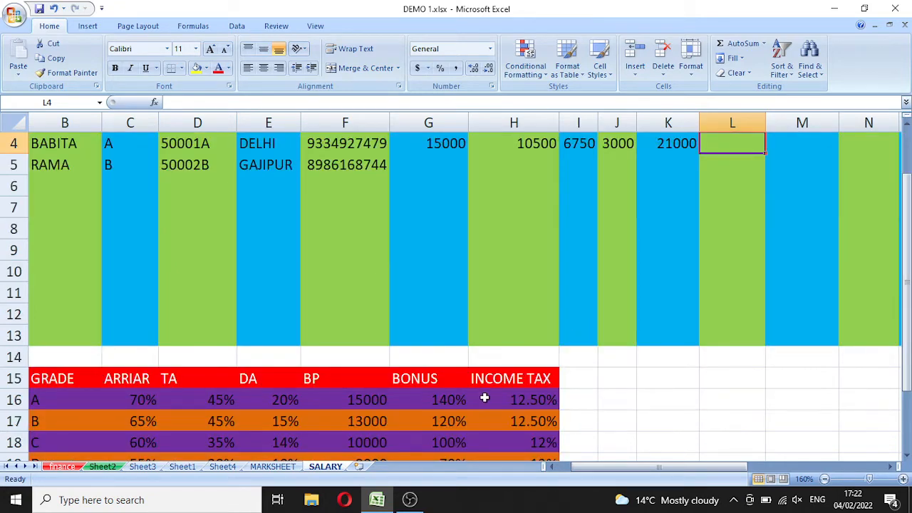
pyautogui.scroll(1, 497, 384)
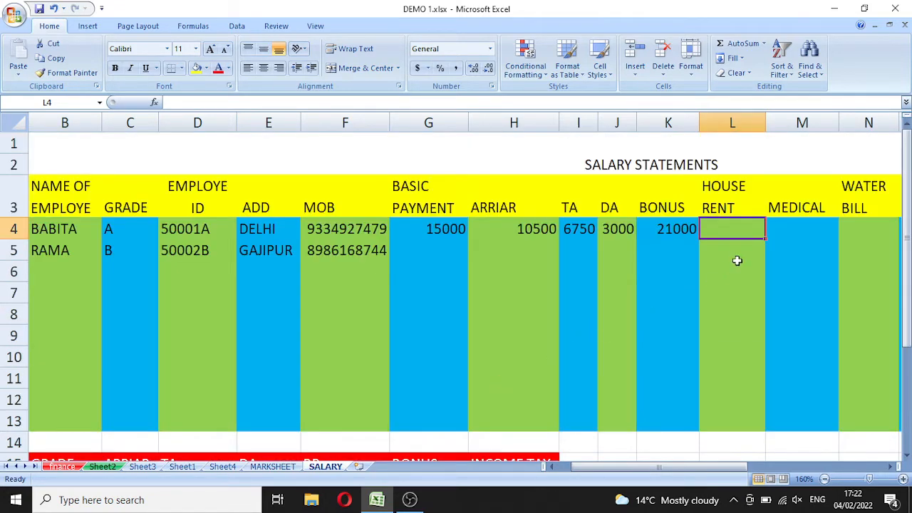
pyautogui.write('=250')
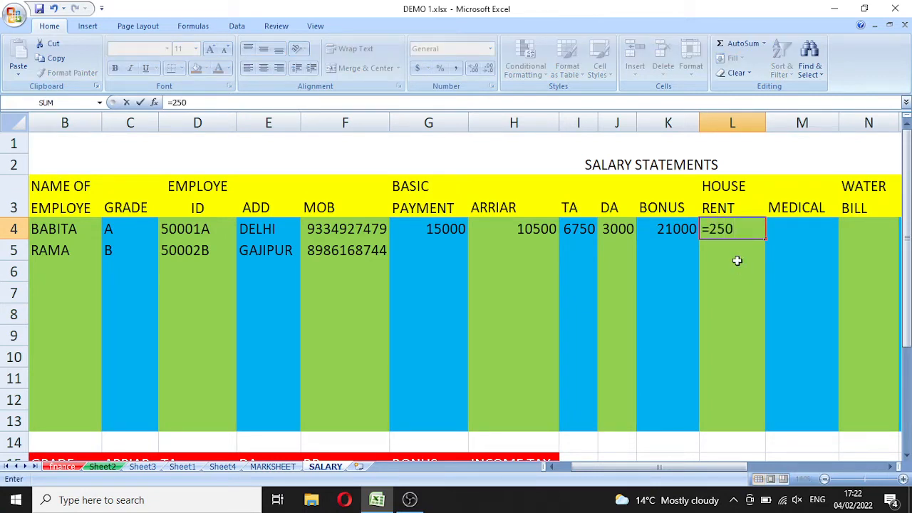
pyautogui.press('Tab')
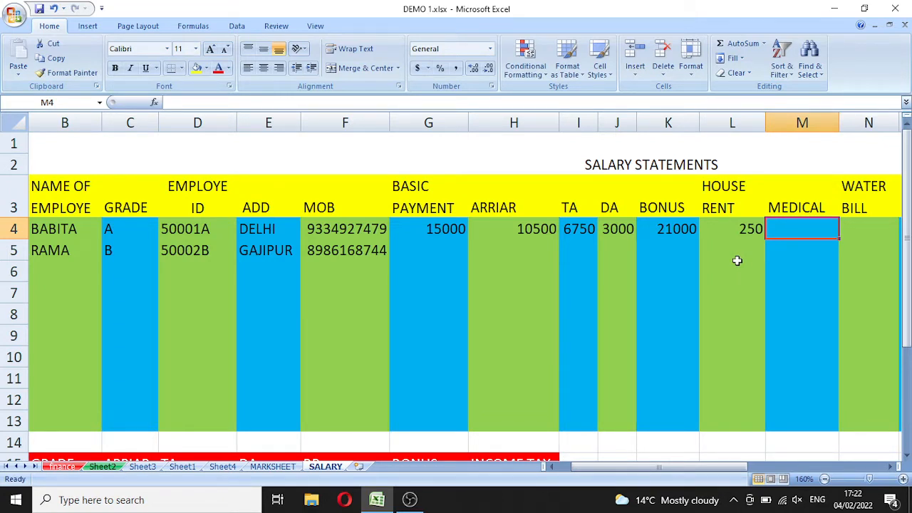
# Step: Enter =750 as the grade A employee's medical amount in cell M4 and 40 as the water bill in N4
pyautogui.scroll(-1, 696, 255)
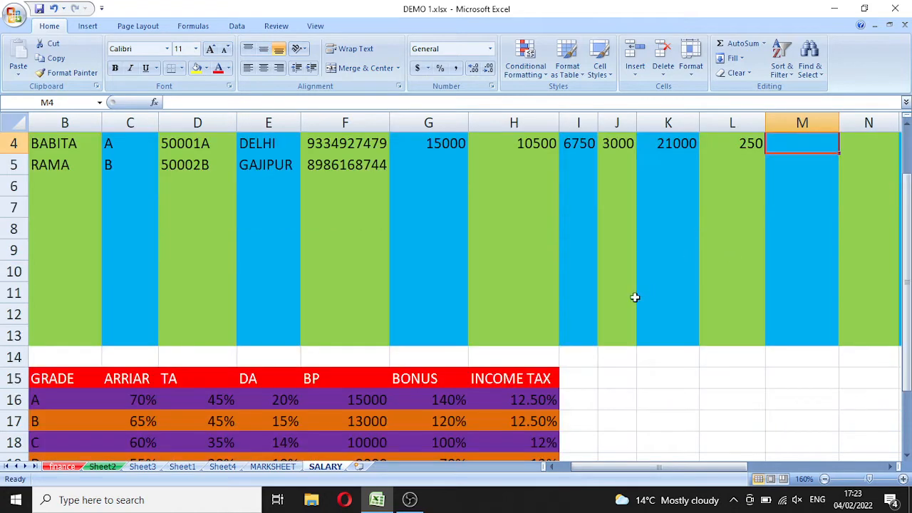
pyautogui.scroll(1, 600, 317)
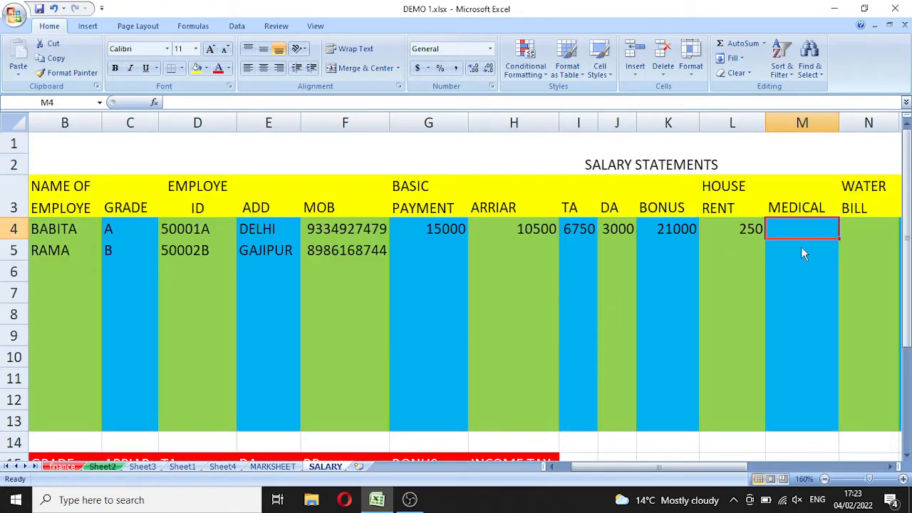
pyautogui.write('=')
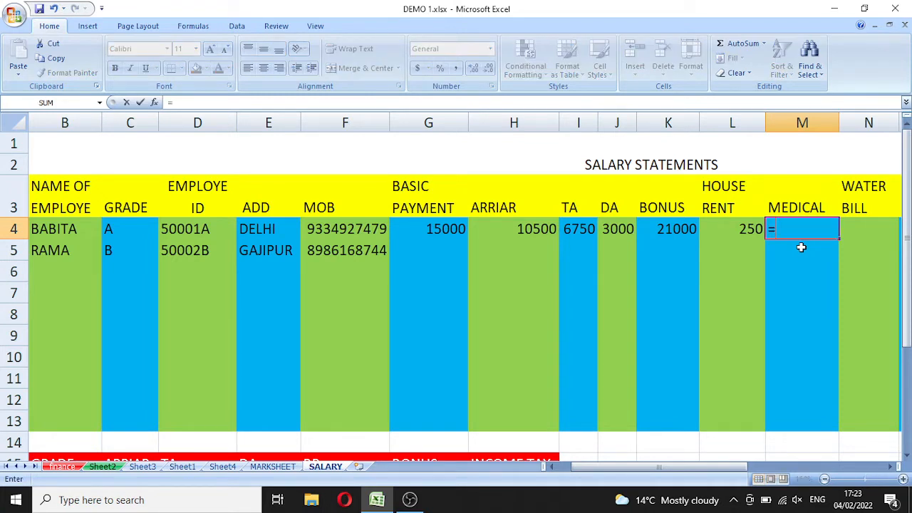
pyautogui.write('750')
pyautogui.press('Tab')
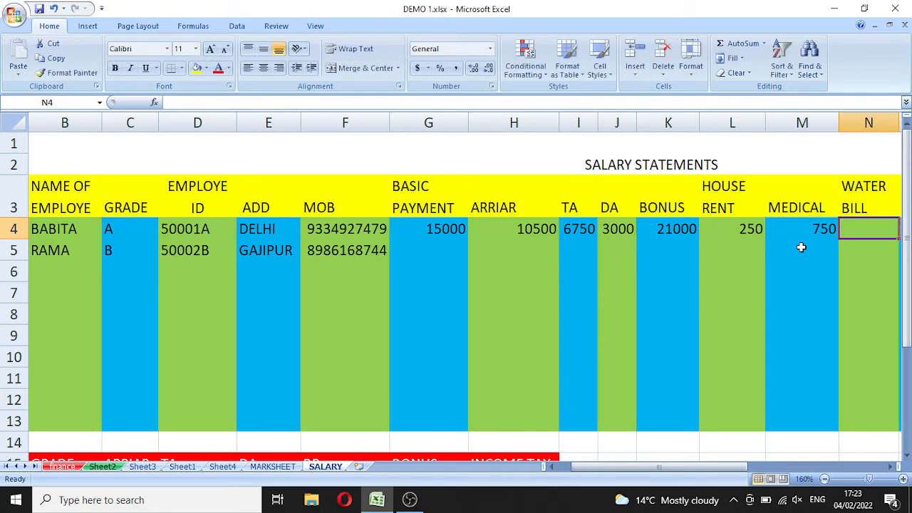
pyautogui.write('40')
pyautogui.press('Tab')
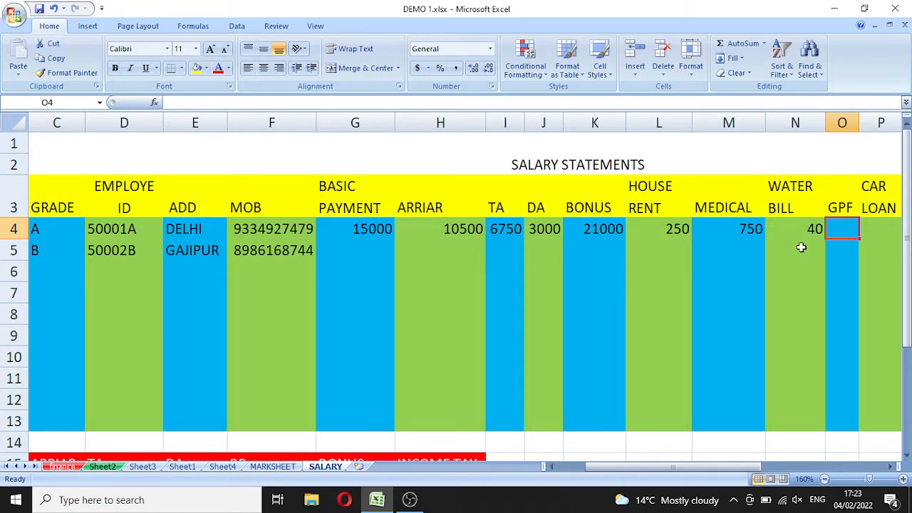
# Step: Leave GPF empty and begin the car loan formula in cell P4 as =(100000+(100000*5*3)/100, covering principal plus interest
pyautogui.press('Right')
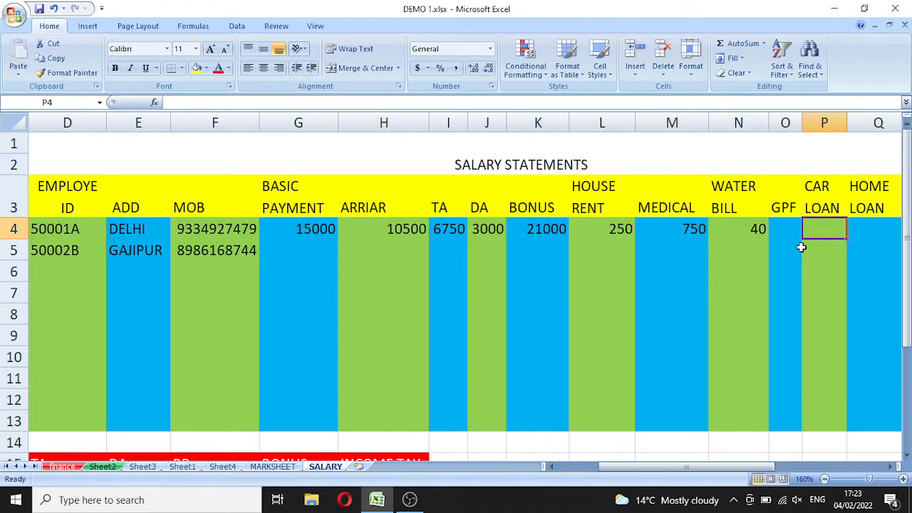
pyautogui.write('=')
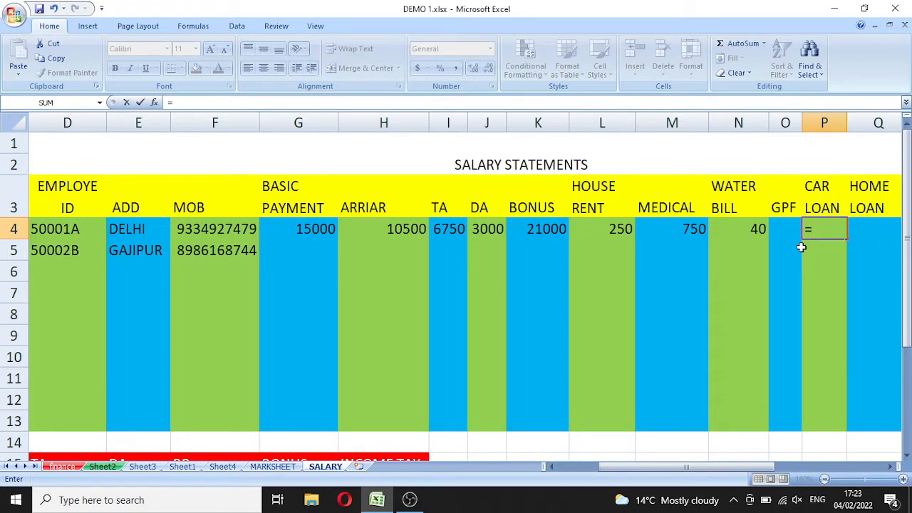
pyautogui.write('(')
pyautogui.write('1000')
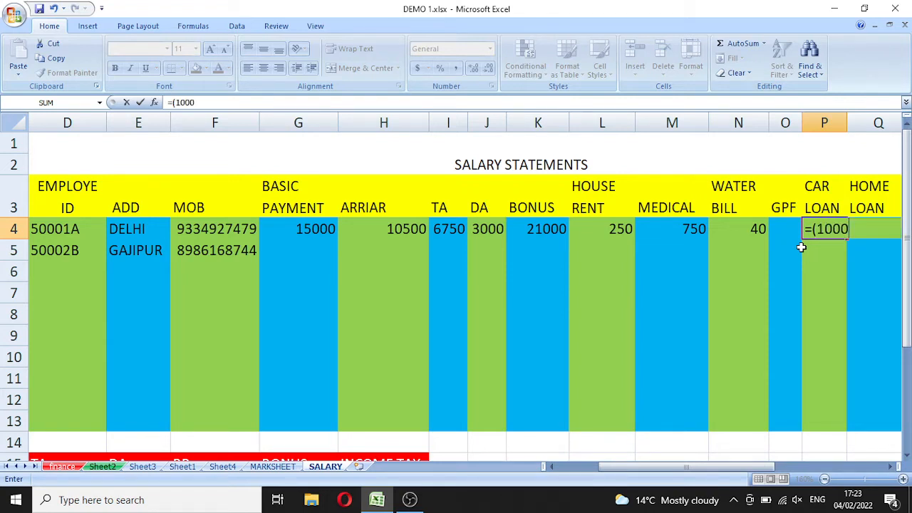
pyautogui.write('00')
pyautogui.write('+(')
pyautogui.write('100000*')
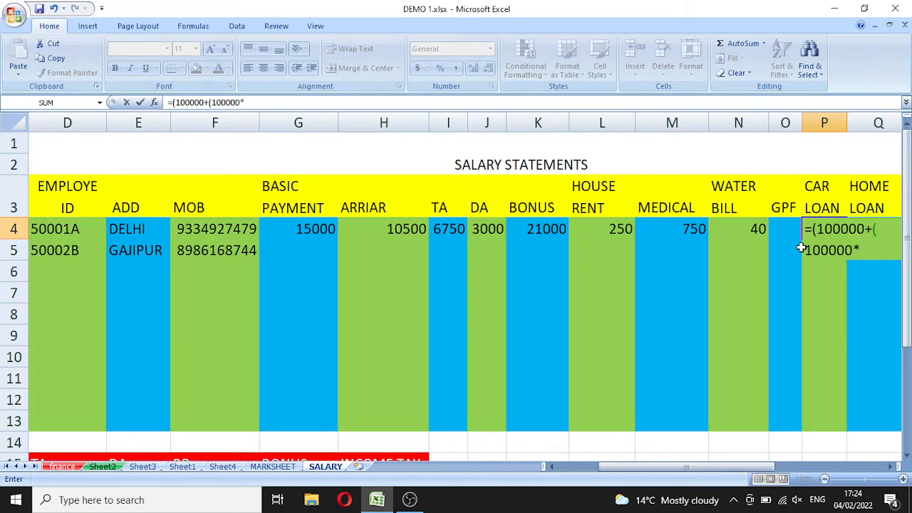
pyautogui.write('5*3)')
pyautogui.write('/100')
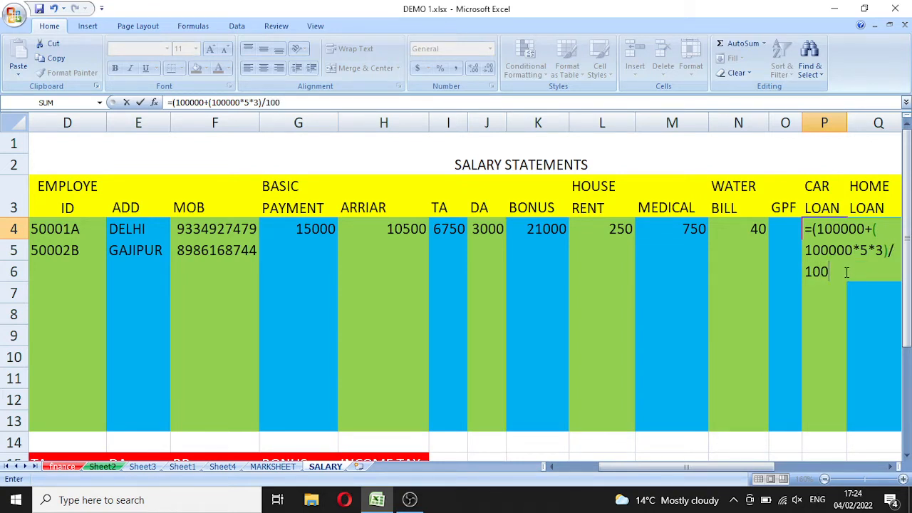
# Step: Complete the car loan installment formula in P4 as =((100000+((100000*5*3)/100))/36), accepting the proposed closing bracket
pyautogui.click(882, 229)
pyautogui.write('(')
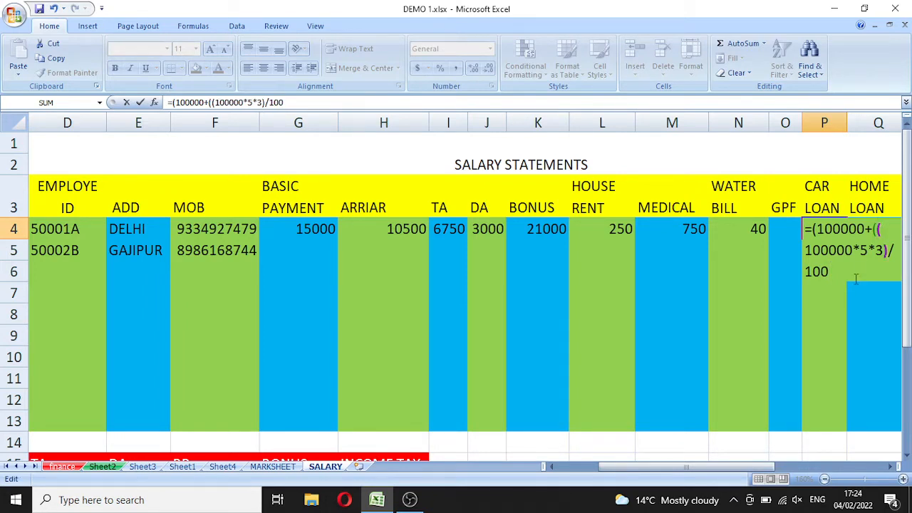
pyautogui.click(840, 271)
pyautogui.write(')')
pyautogui.write('(')
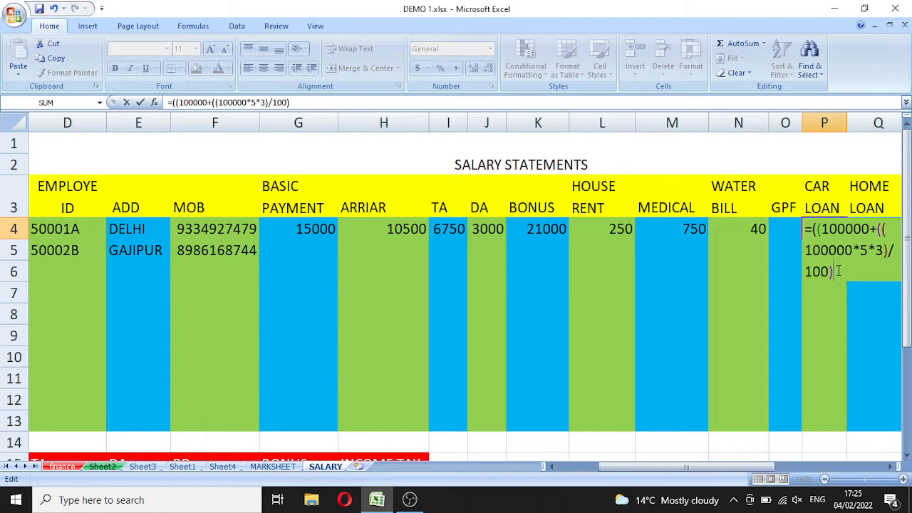
pyautogui.write(')')
pyautogui.write('/')
pyautogui.write('36')
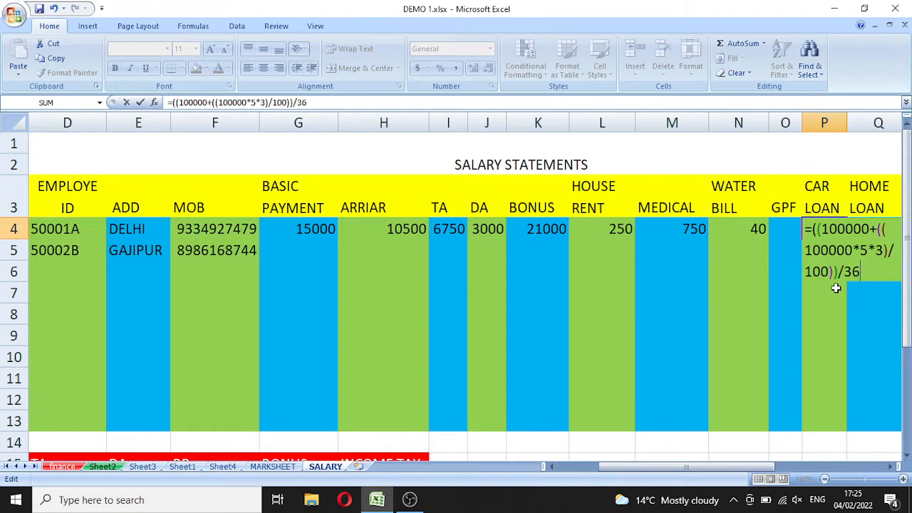
pyautogui.press('Return')
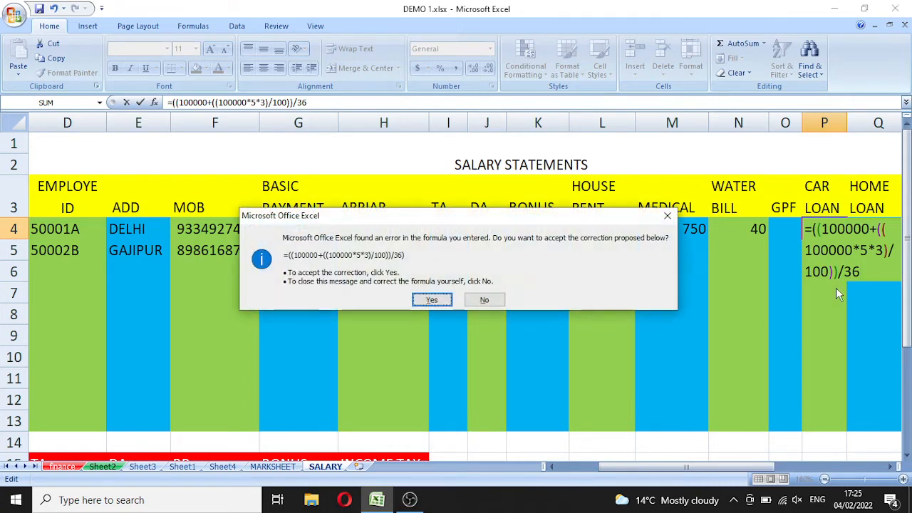
pyautogui.press('Return')
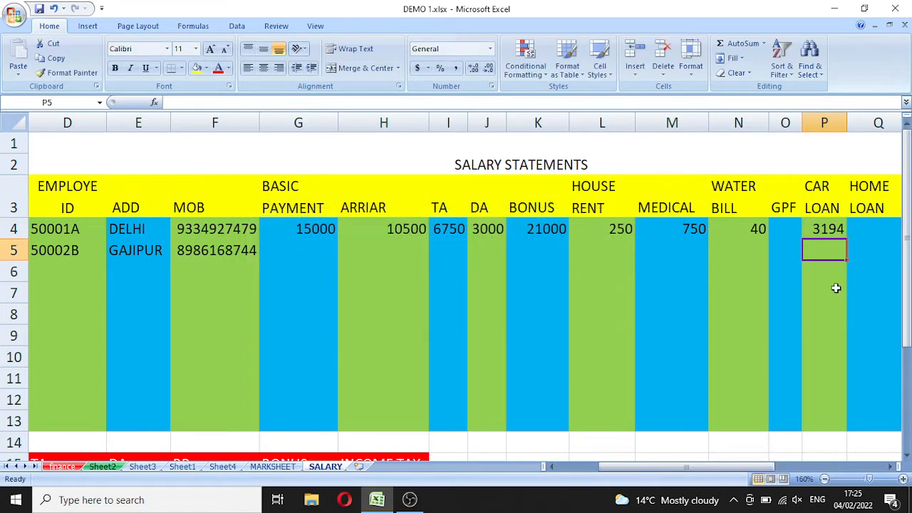
# Step: Review the car loan formula in P4 and the home loan, income tax and gross salary cells of the grade A employee's row
pyautogui.click(830, 226)
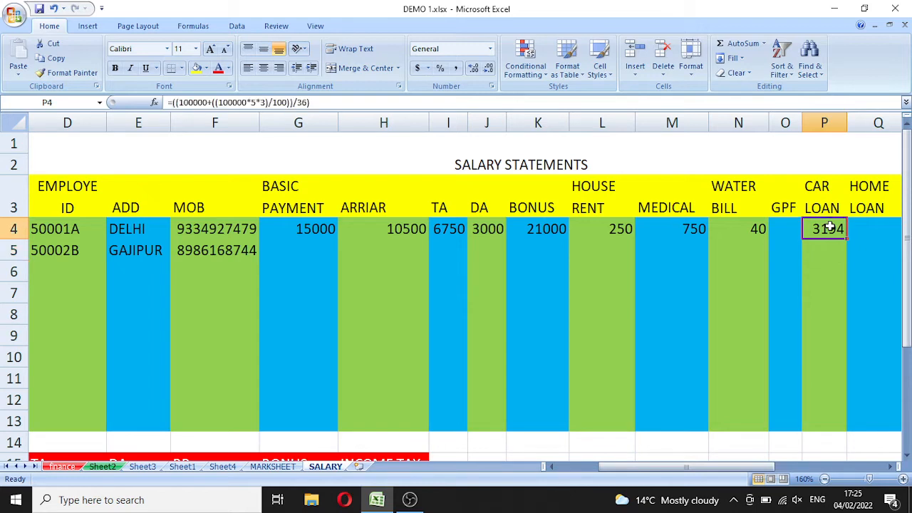
pyautogui.click(869, 228)
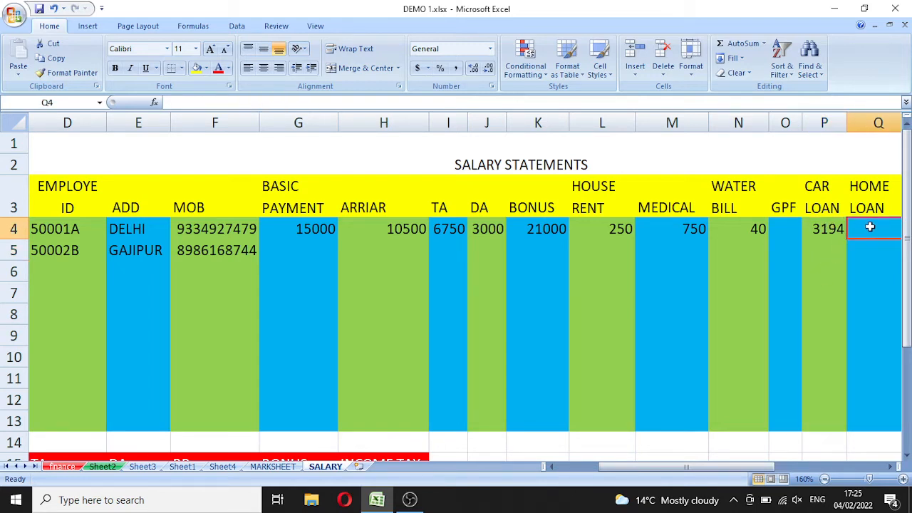
pyautogui.press('Right')
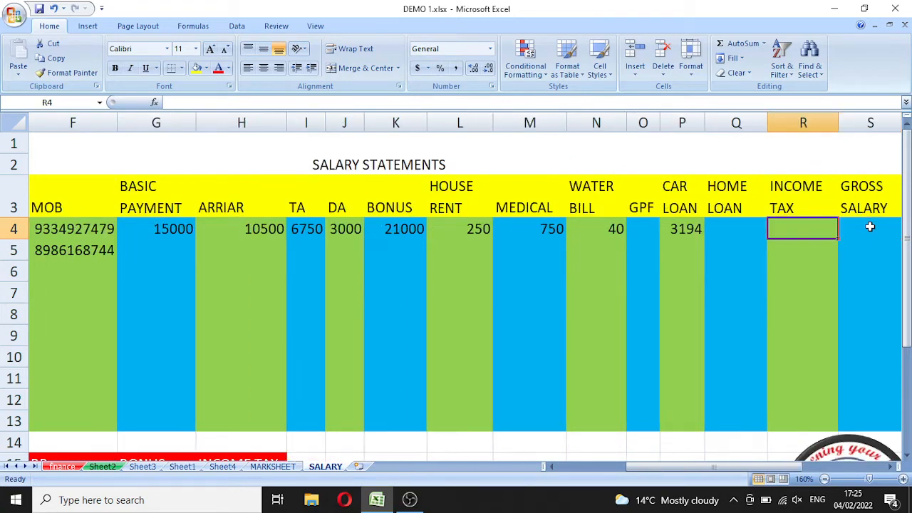
pyautogui.press('Left')
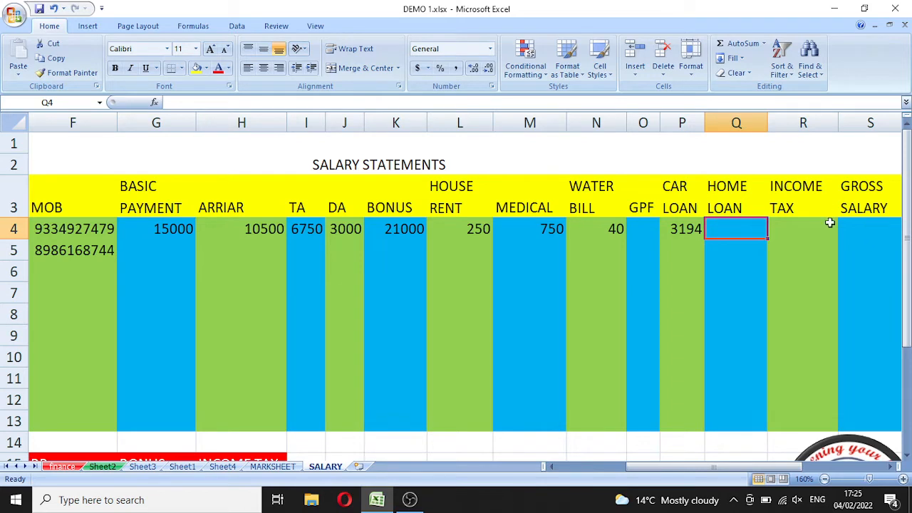
pyautogui.click(686, 231)
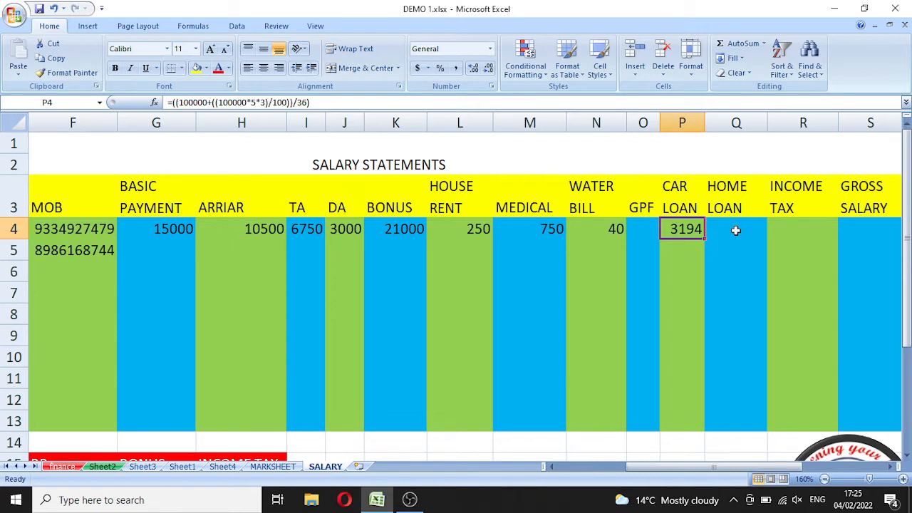
pyautogui.click(788, 228)
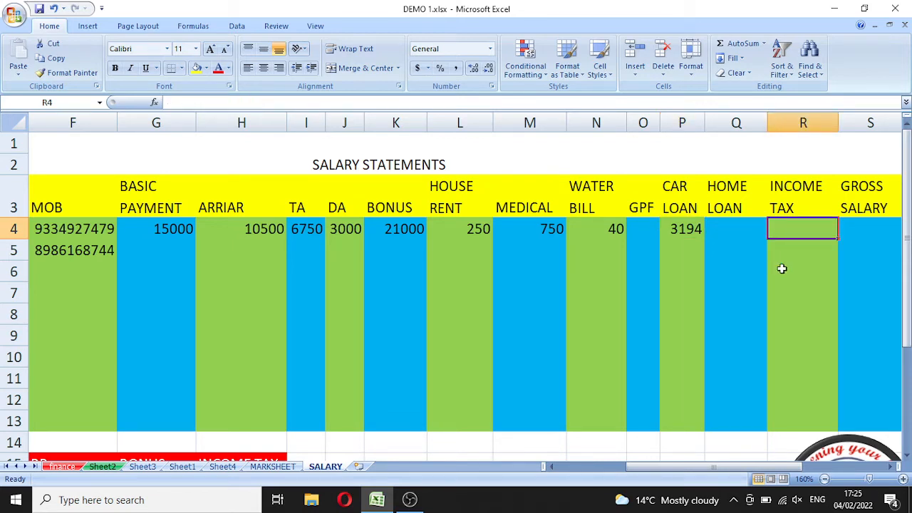
pyautogui.click(860, 225)
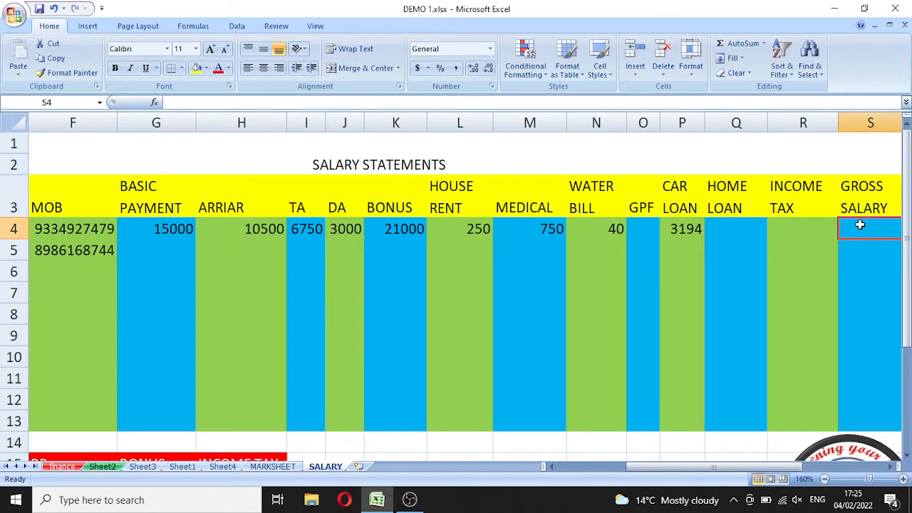
# Step: Calculate the grade A employee's gross salary in S4 as =G4+H4+I4+J4+K4, adding basic payment, arriar, TA, DA and bonus
pyautogui.write('=')
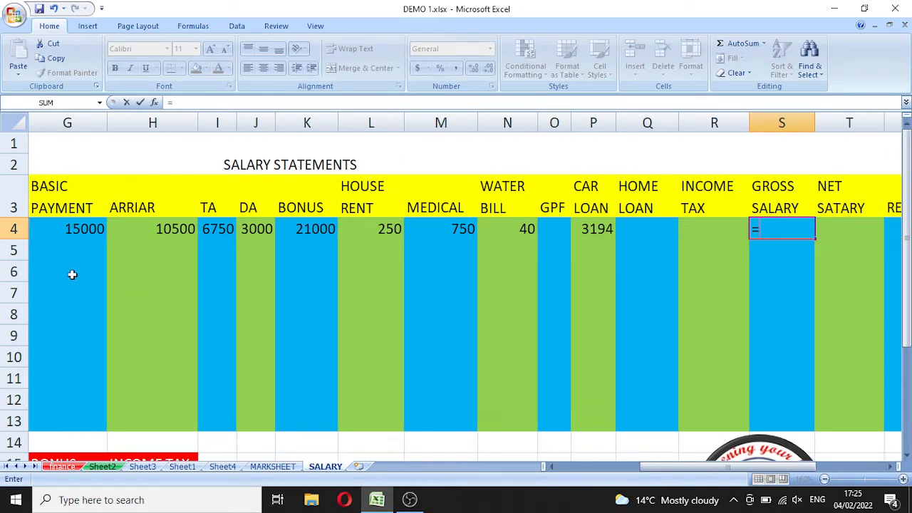
pyautogui.click(62, 232)
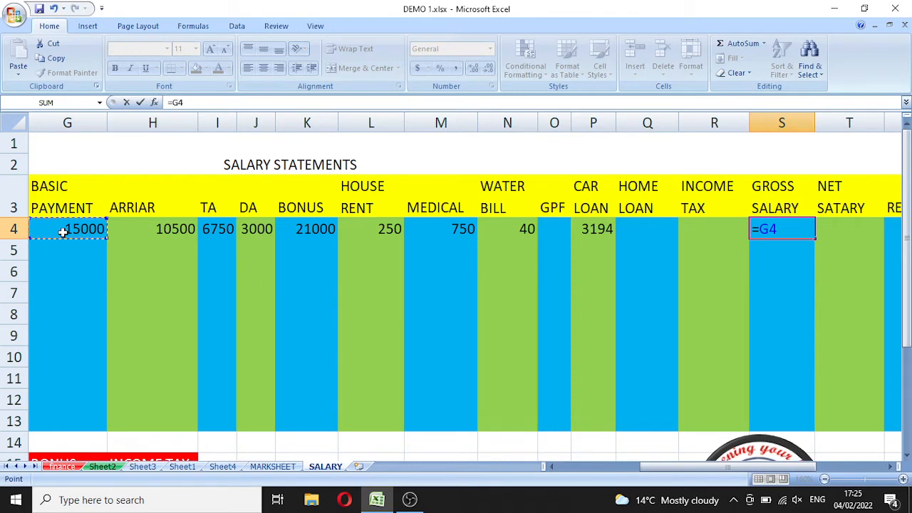
pyautogui.write('+')
pyautogui.click(146, 225)
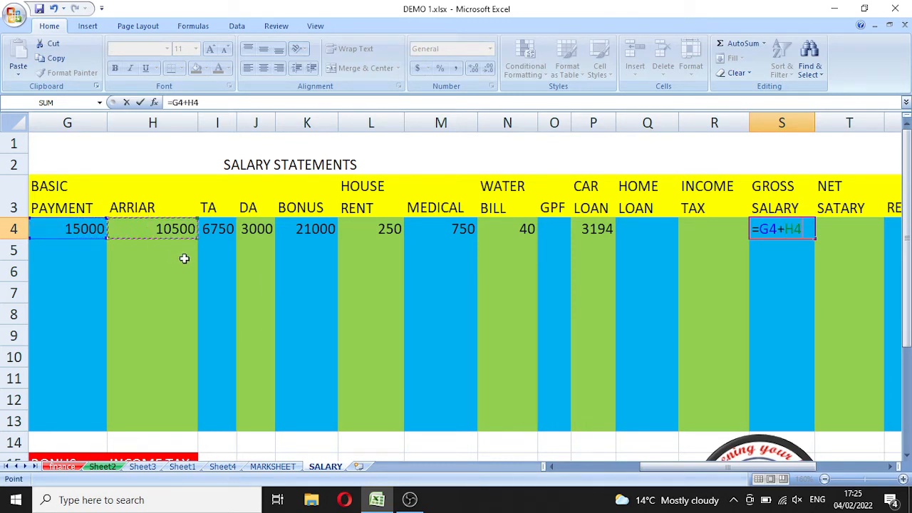
pyautogui.write('+')
pyautogui.click(216, 227)
pyautogui.write('+')
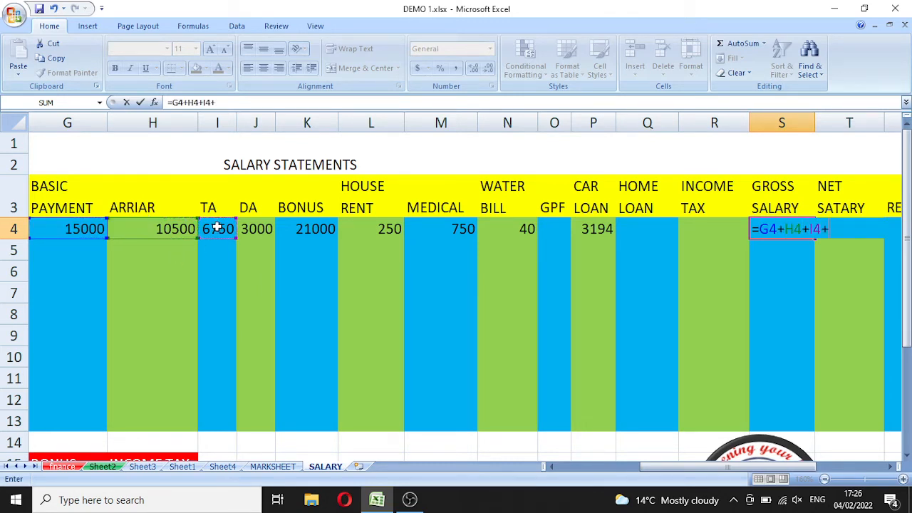
pyautogui.click(256, 229)
pyautogui.write('+')
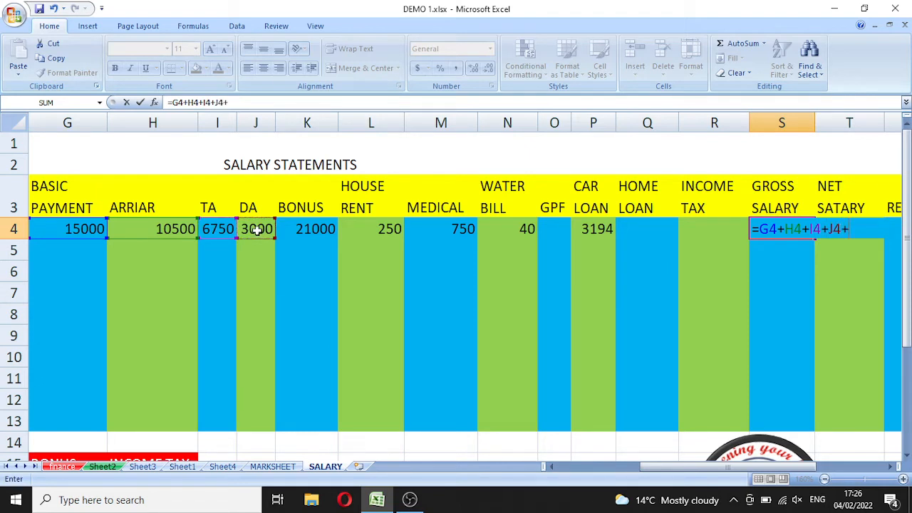
pyautogui.click(306, 231)
pyautogui.write('+')
pyautogui.press('Tab')
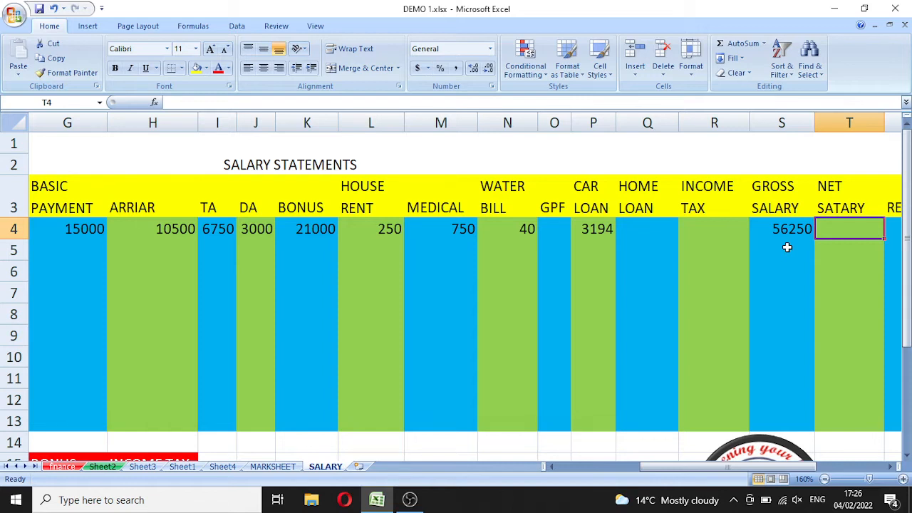
# Step: Begin the net salary formula in T4 as =S4-(L4+N4+, subtracting house rent and water bill from the gross salary
pyautogui.write('=')
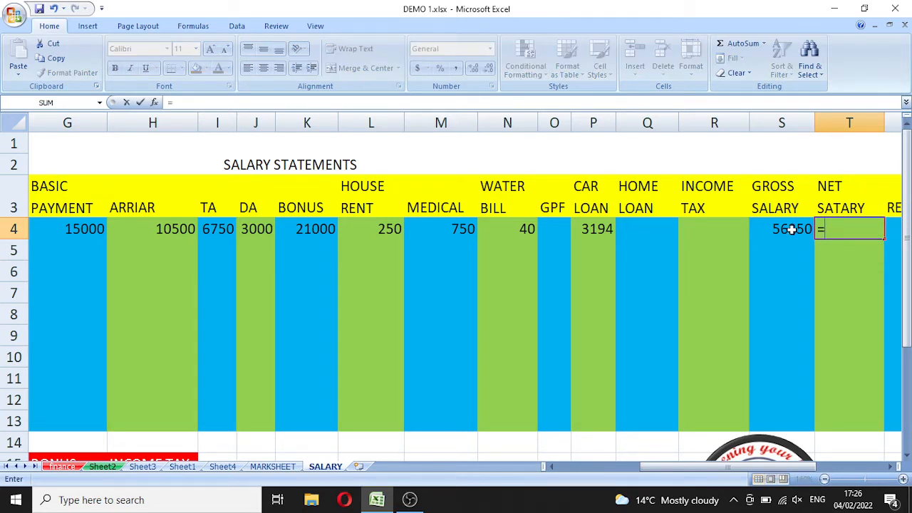
pyautogui.click(792, 229)
pyautogui.write('-')
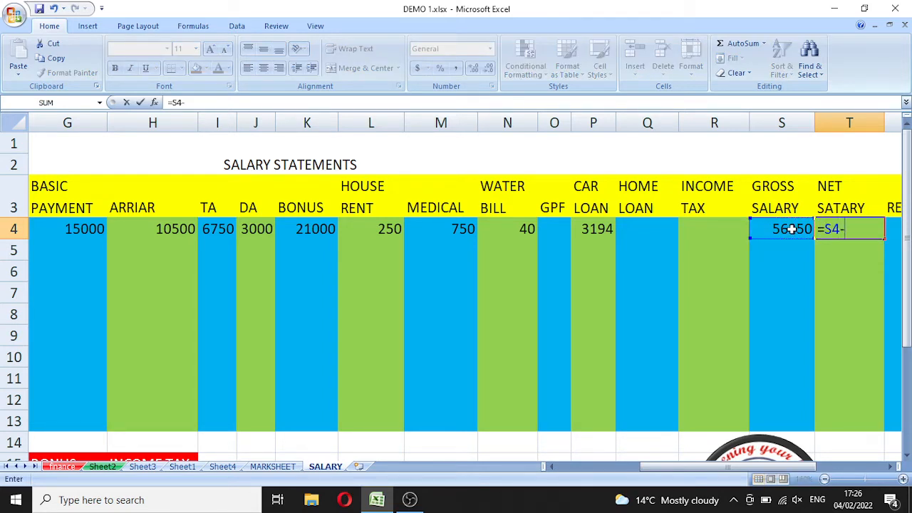
pyautogui.write('(')
pyautogui.click(371, 230)
pyautogui.write('+')
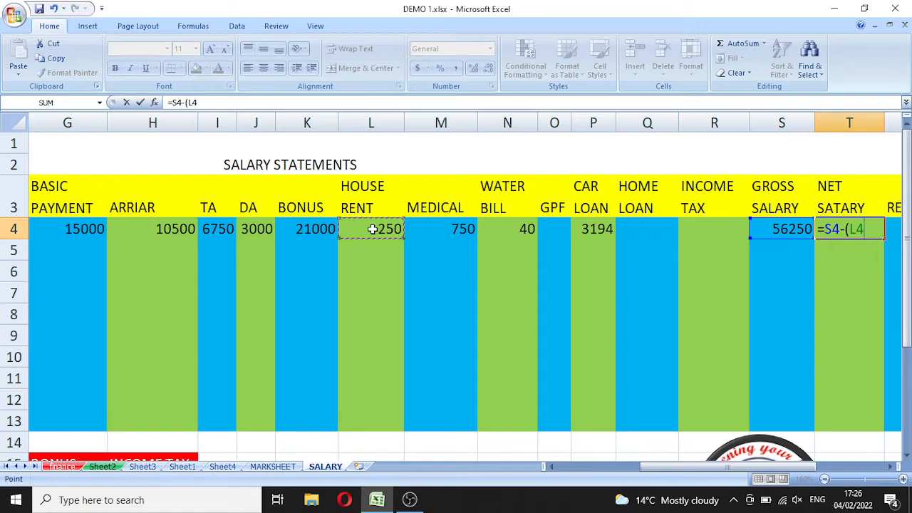
pyautogui.click(507, 227)
pyautogui.write('+')
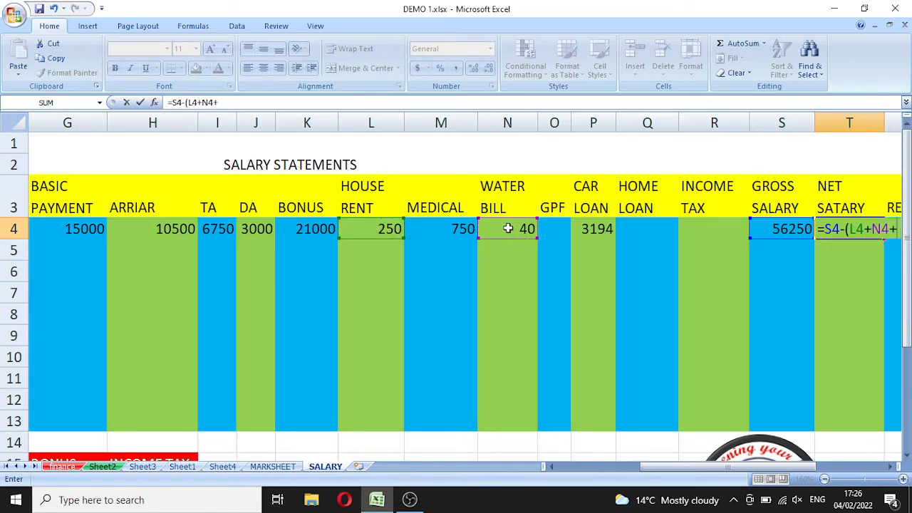
# Step: Complete the net salary formula in T4 by adding O4+P4+Q4+R4 to the bracketed deductions for GPF, car loan, home loan and income tax
pyautogui.click(556, 228)
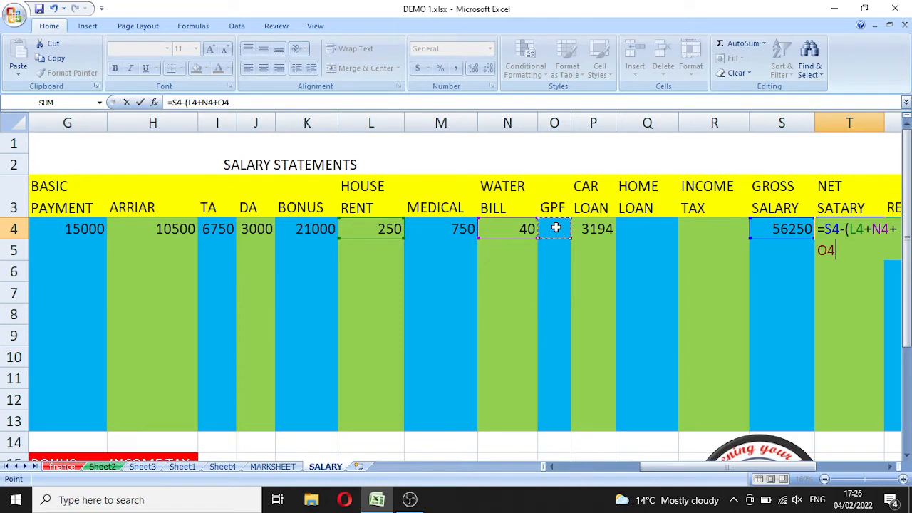
pyautogui.write('+')
pyautogui.click(597, 229)
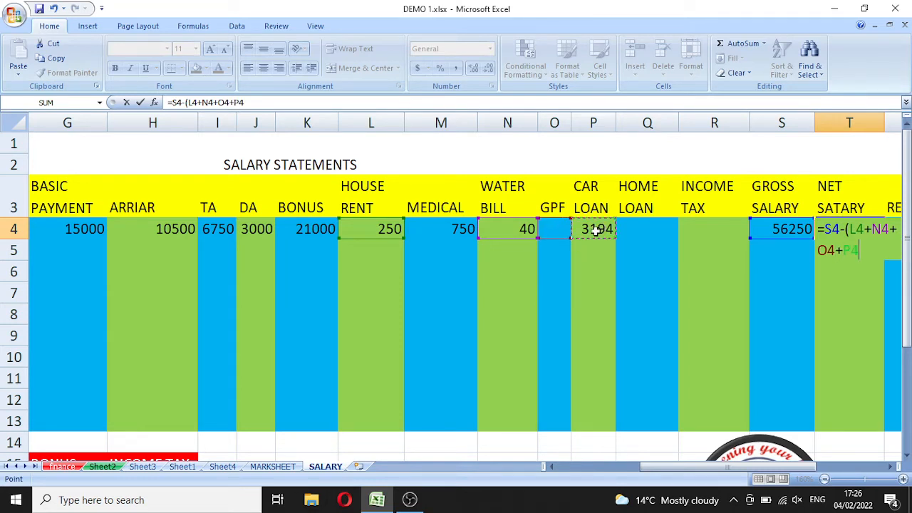
pyautogui.write('+')
pyautogui.click(642, 228)
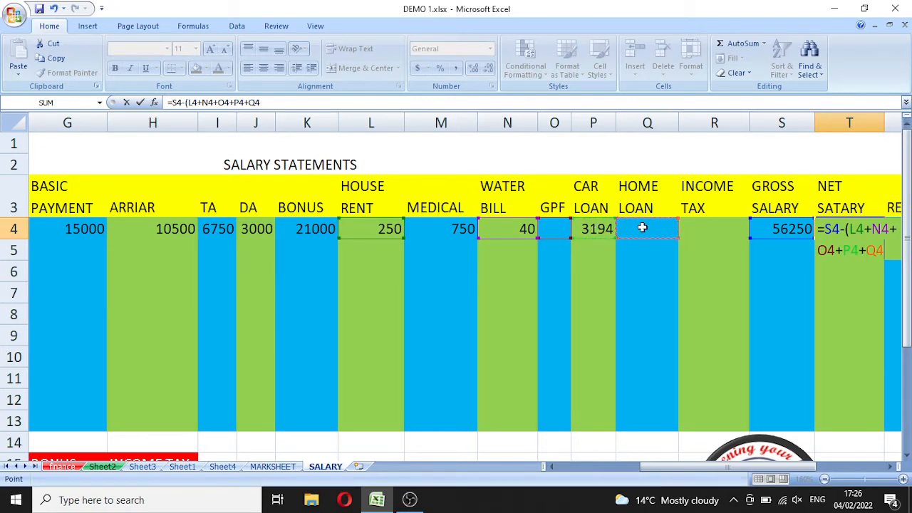
pyautogui.write('+')
pyautogui.click(701, 228)
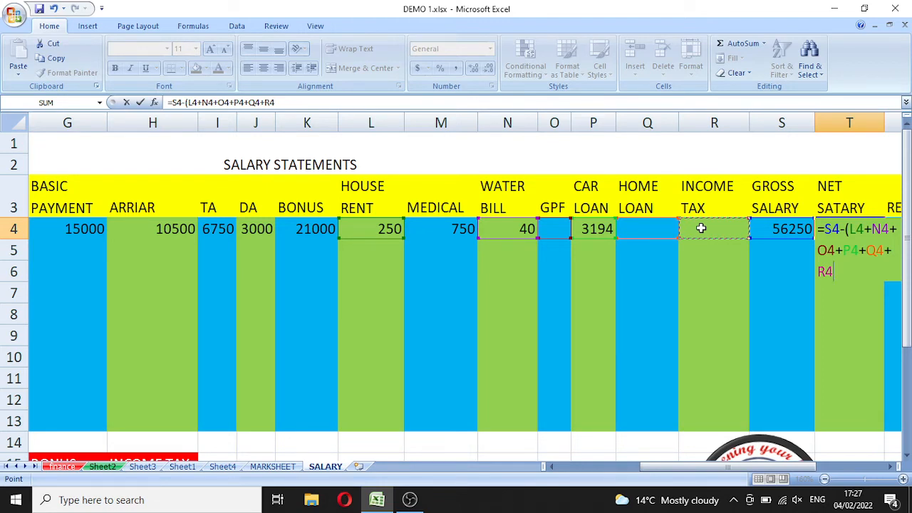
pyautogui.write(')')
pyautogui.press('Return')
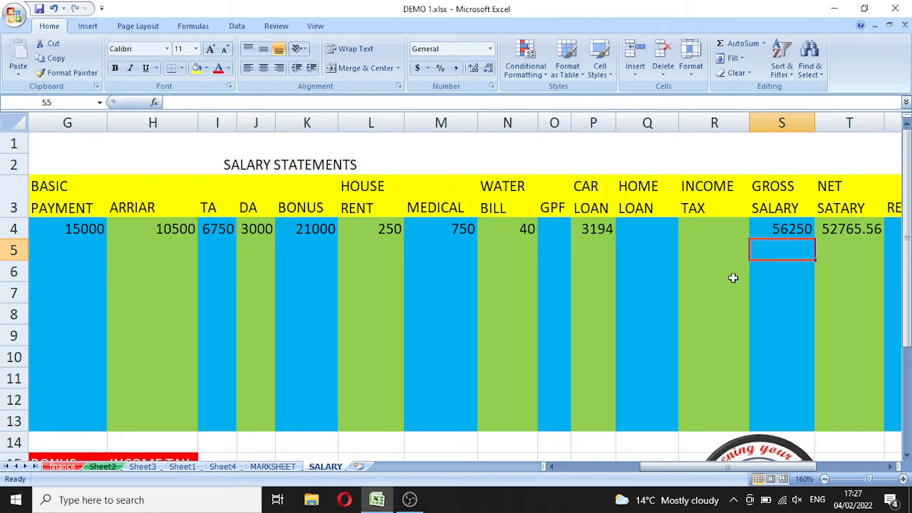
# Step: Try calculating the grade A employee's income tax in R4 as =52765.56*132.50%, after checking the grade-based tax rates
pyautogui.click(709, 228)
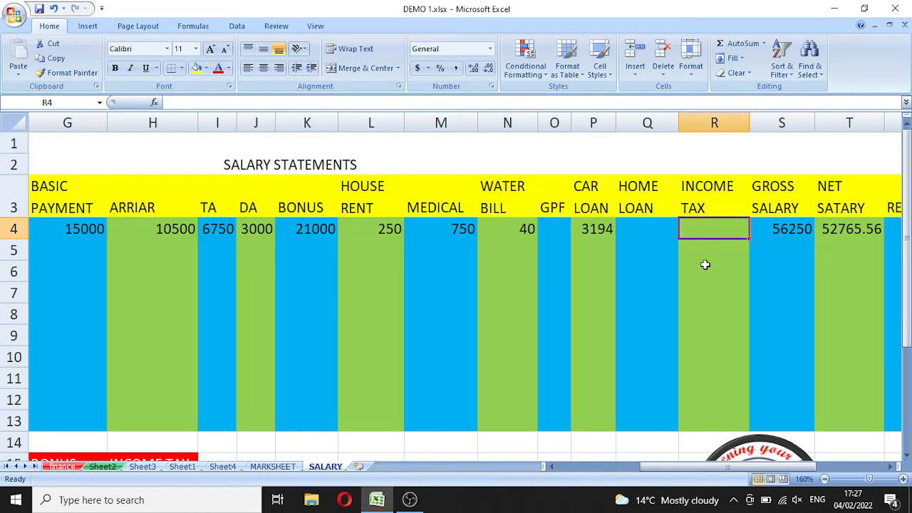
pyautogui.write('=')
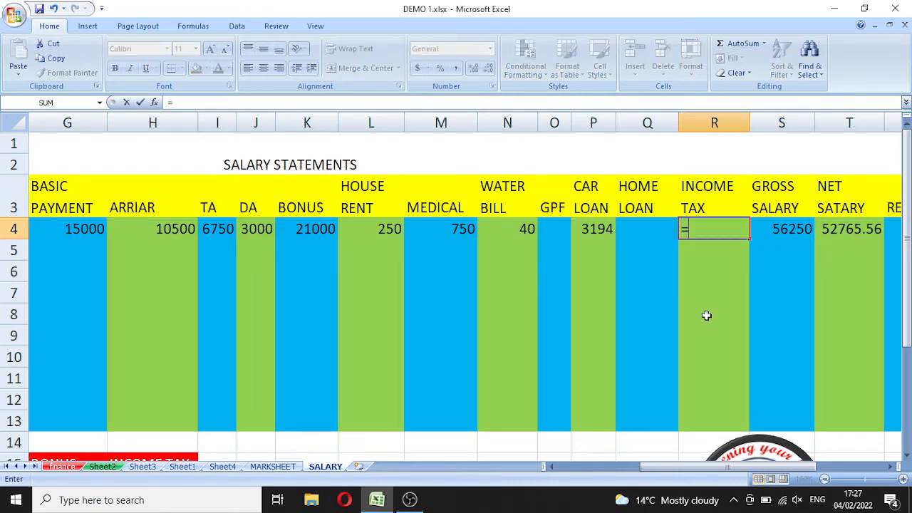
pyautogui.write('52765')
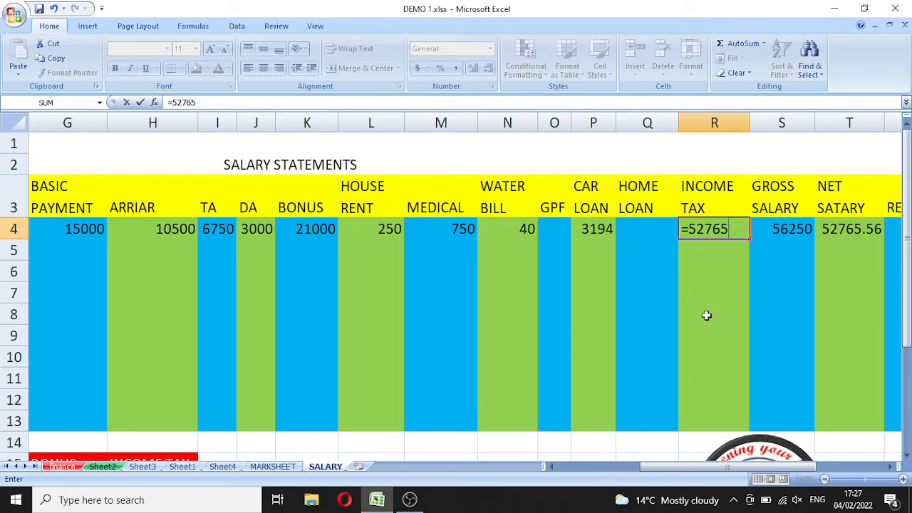
pyautogui.write('.56*')
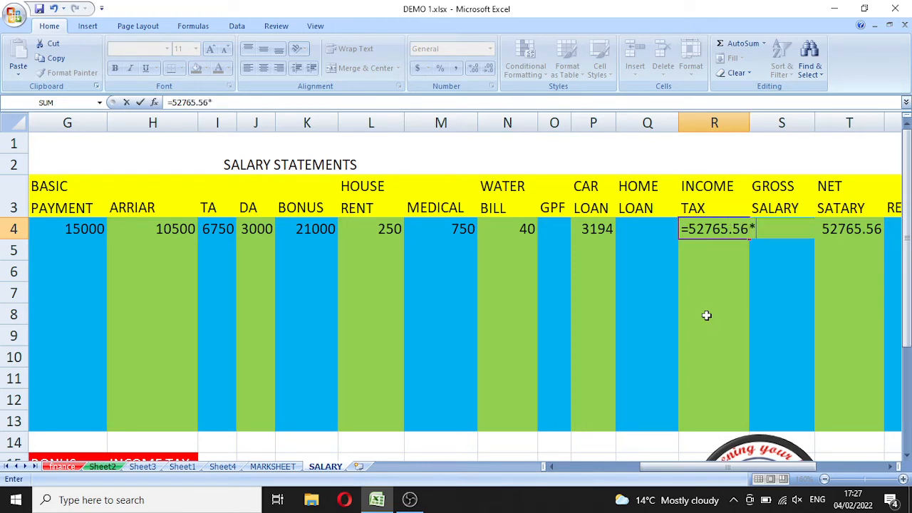
pyautogui.scroll(-2, 641, 335)
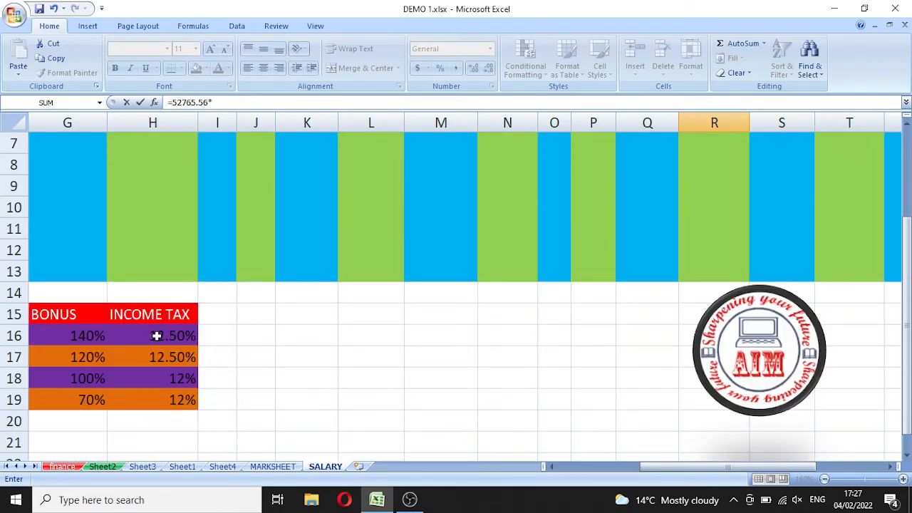
pyautogui.scroll(1, 285, 332)
pyautogui.scroll(1, 287, 332)
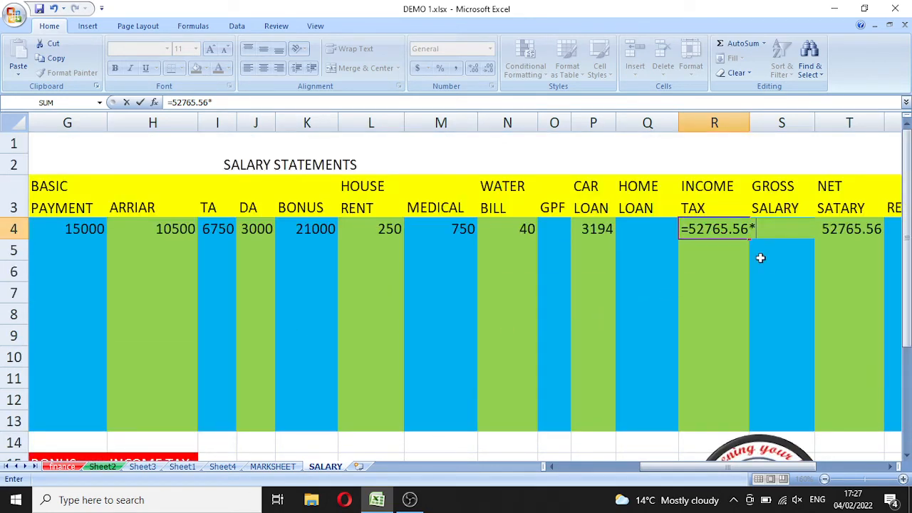
pyautogui.write('132.50%')
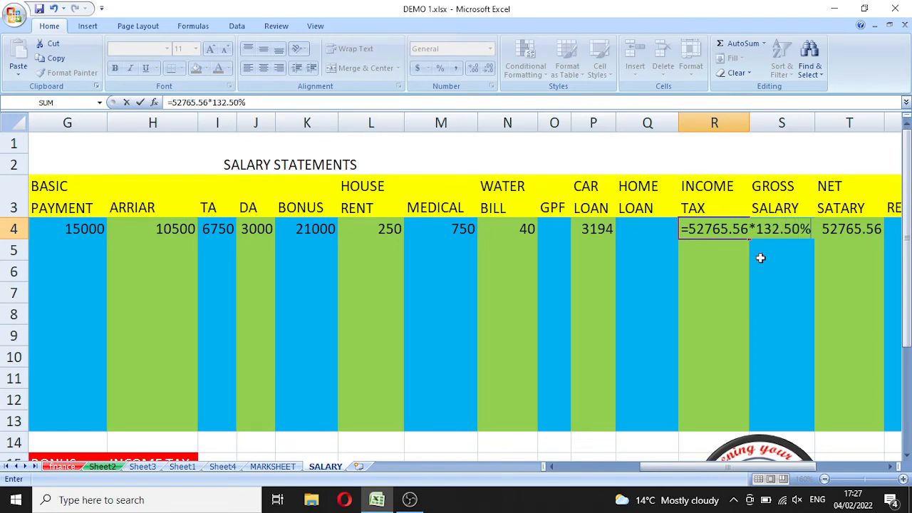
pyautogui.press('Return')
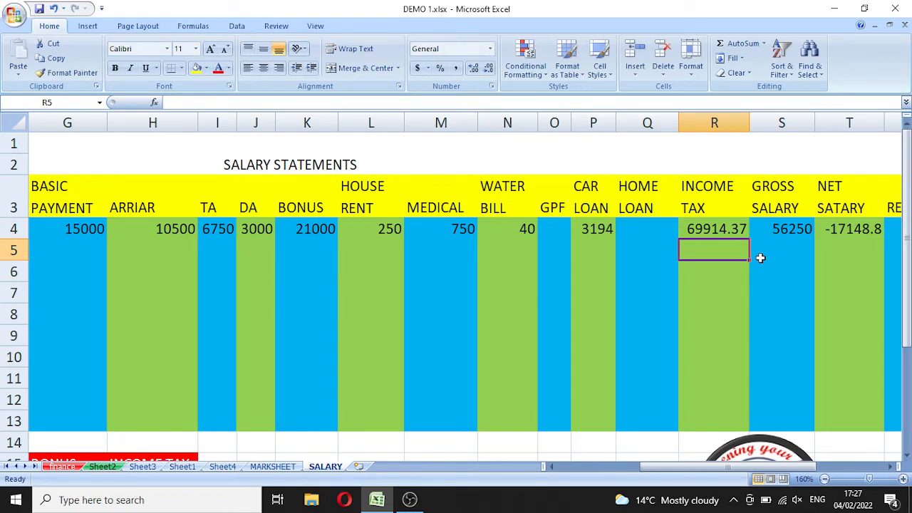
# Step: Try bracketing the income tax formula in R4 as =(52765.56*132.5)%, and clear the cell
pyautogui.click(733, 230)
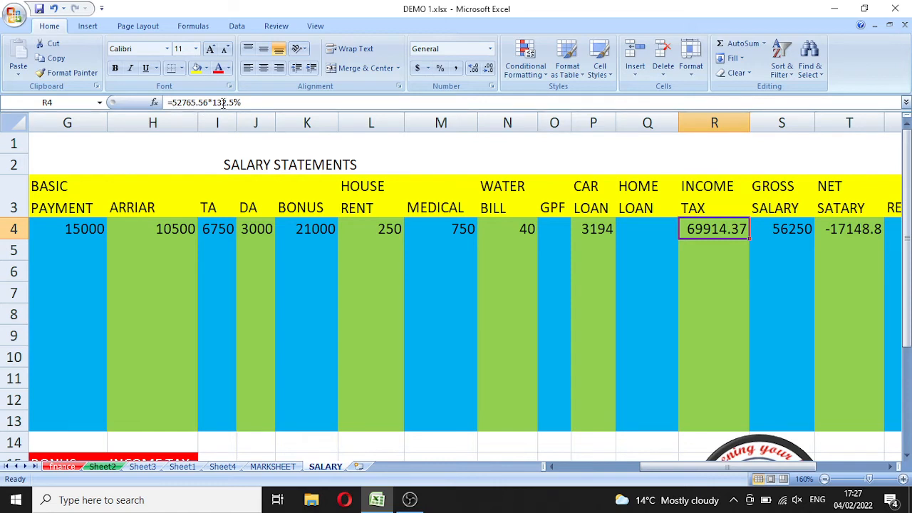
pyautogui.click(174, 102)
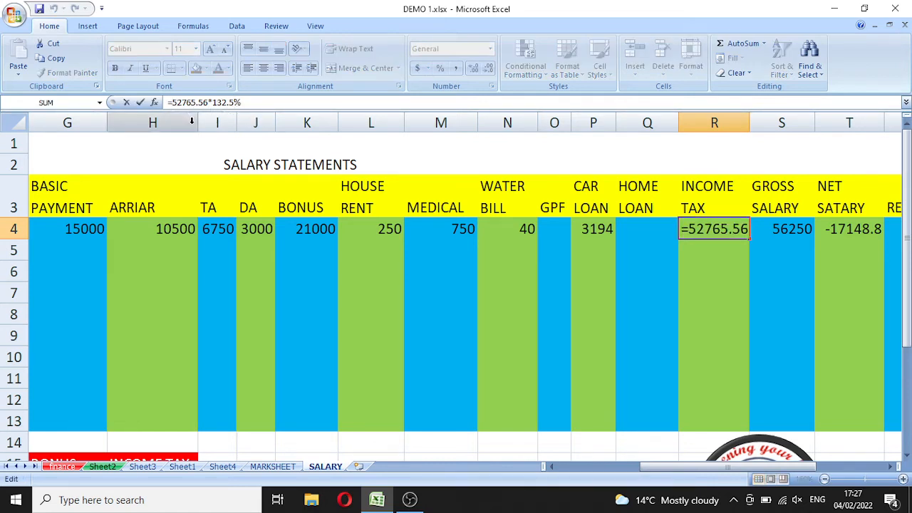
pyautogui.write('(')
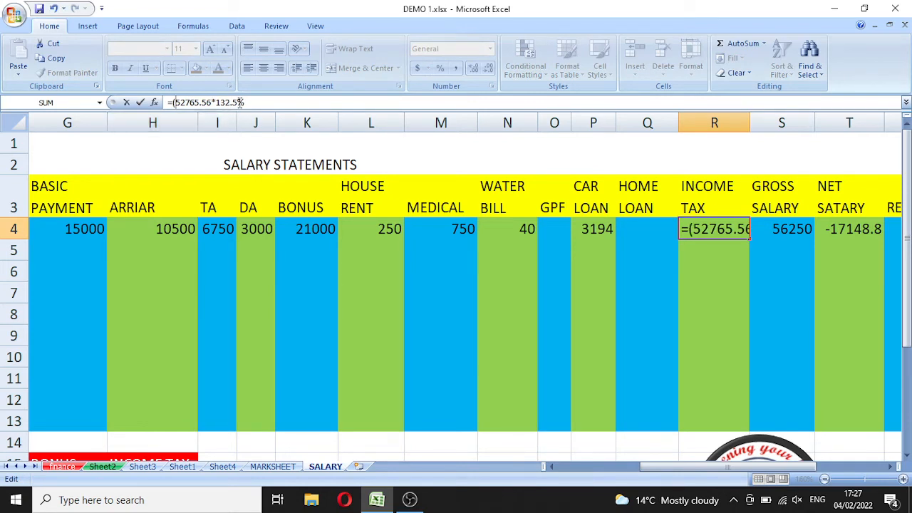
pyautogui.press('Left')
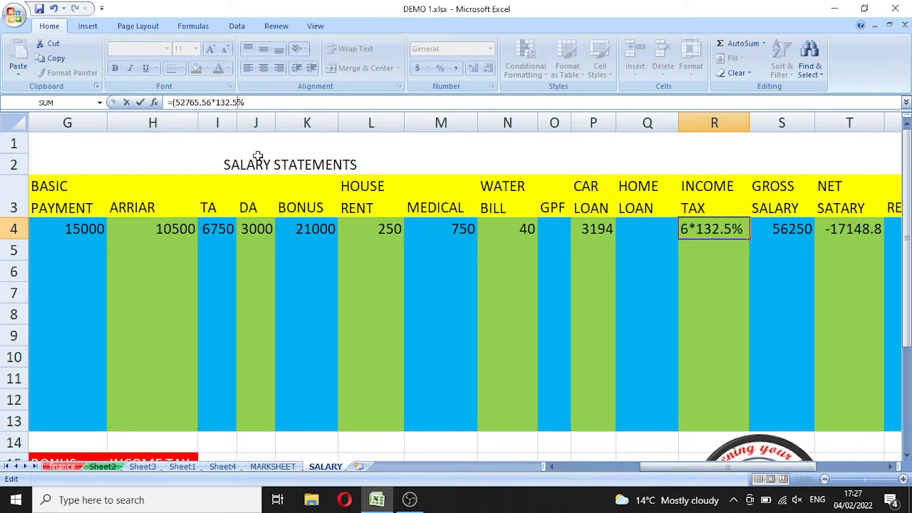
pyautogui.write(')')
pyautogui.press('Return')
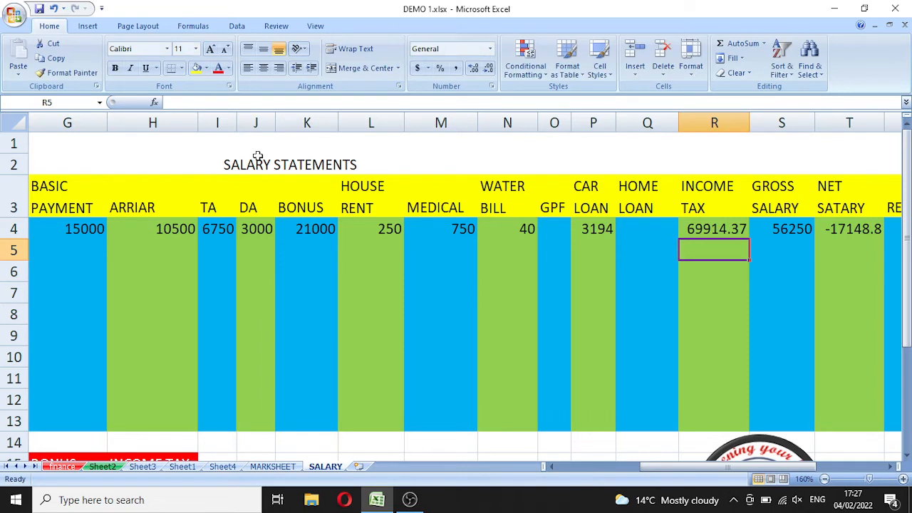
pyautogui.click(714, 228)
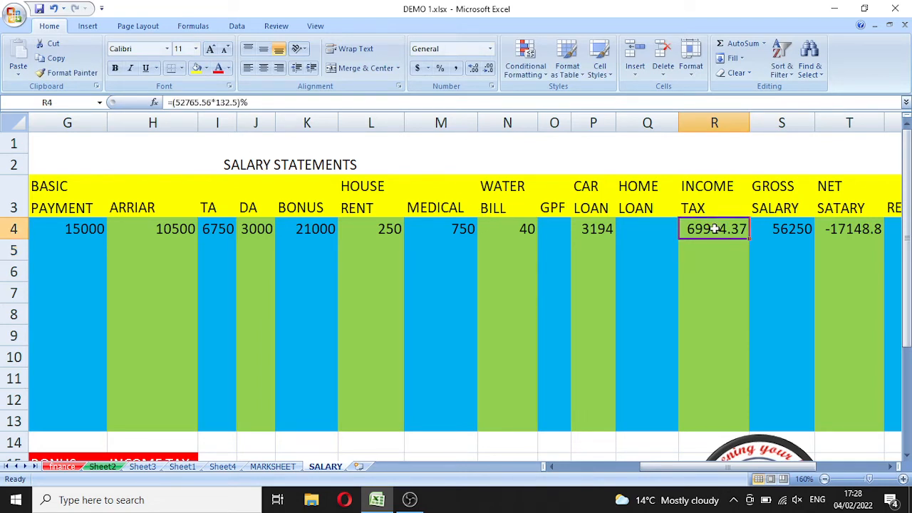
pyautogui.press('Delete')
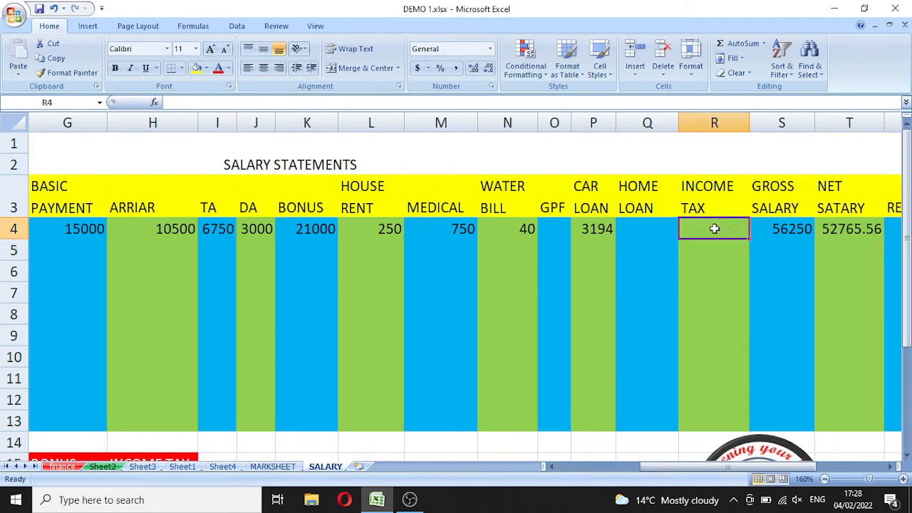
# Step: Remove the income tax reference +R4 from the net salary formula in T4, leaving =S4-(L4+N4+O4+P4+Q4)
pyautogui.click(860, 228)
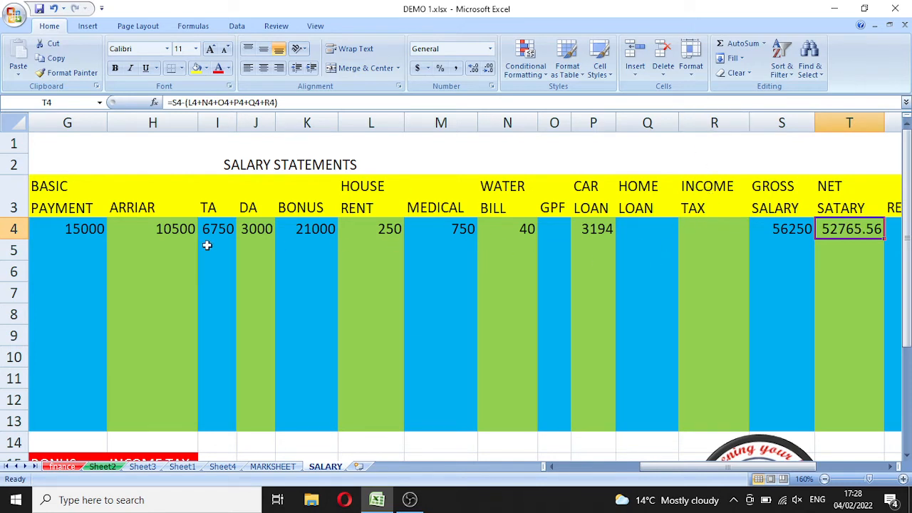
pyautogui.click(275, 102)
pyautogui.press('BackSpace')
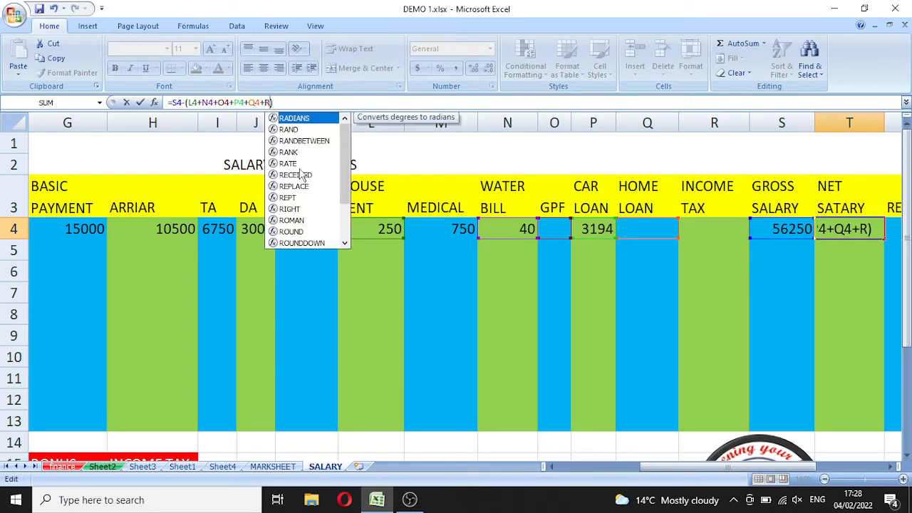
pyautogui.press('BackSpace')
pyautogui.press('BackSpace')
pyautogui.press('Return')
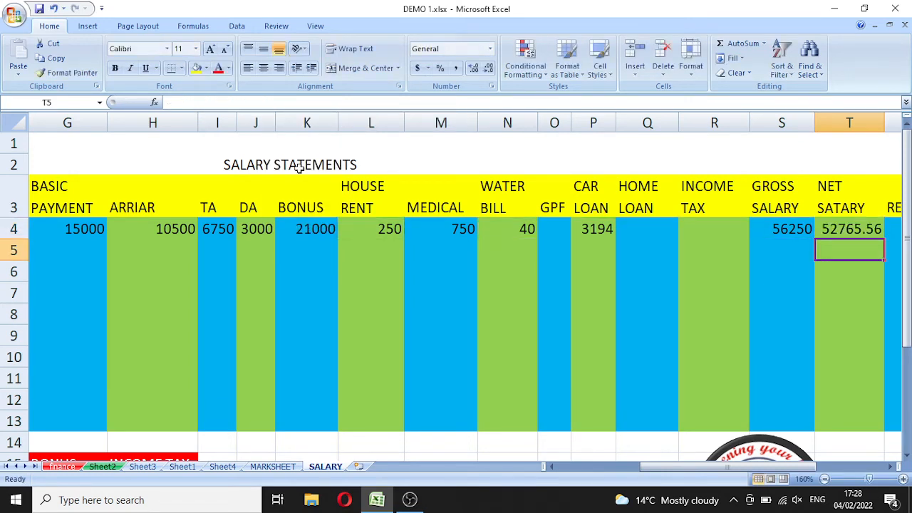
# Step: Calculate the grade A employee's income tax in R4 with the formula =52765.56*12.5%
pyautogui.click(700, 230)
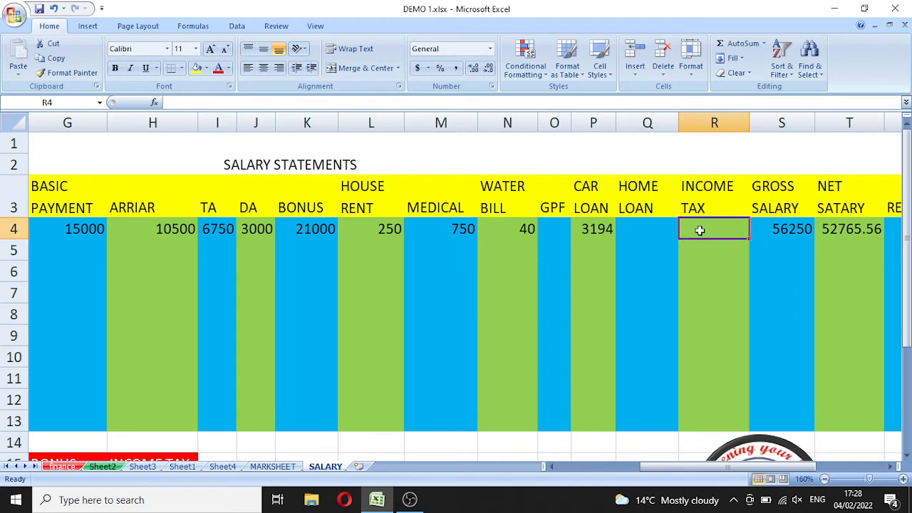
pyautogui.write('=')
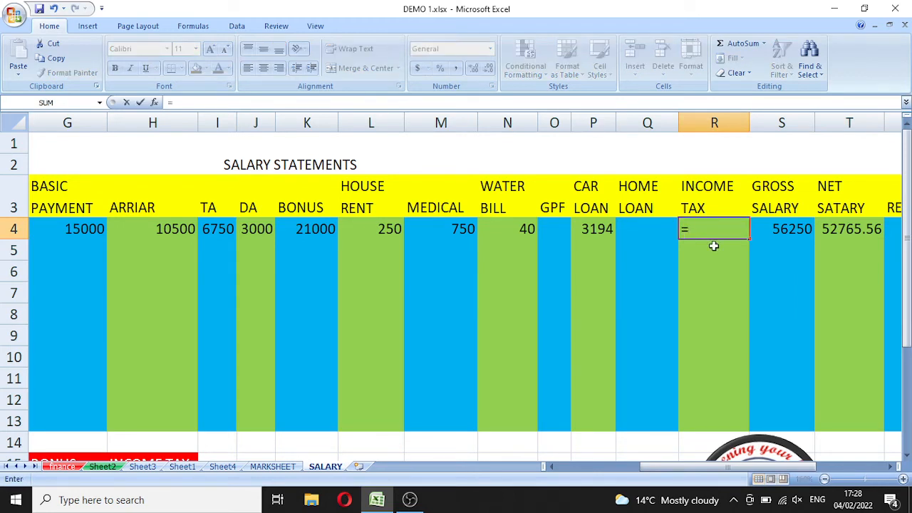
pyautogui.write('52765.5')
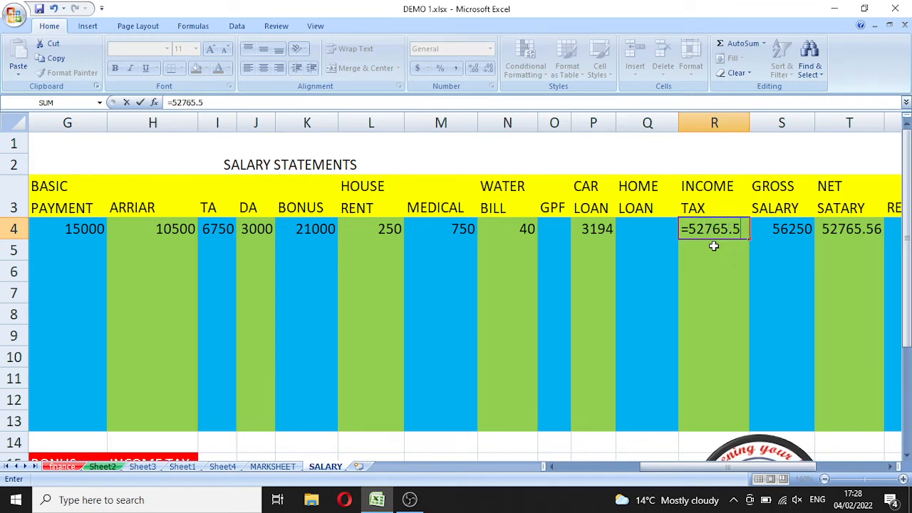
pyautogui.write('6*12.5')
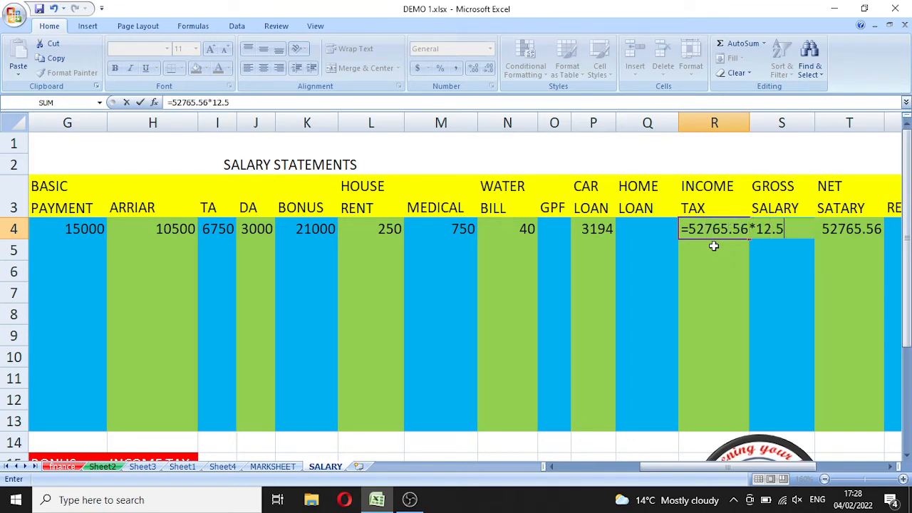
pyautogui.write('%')
pyautogui.press('Return')
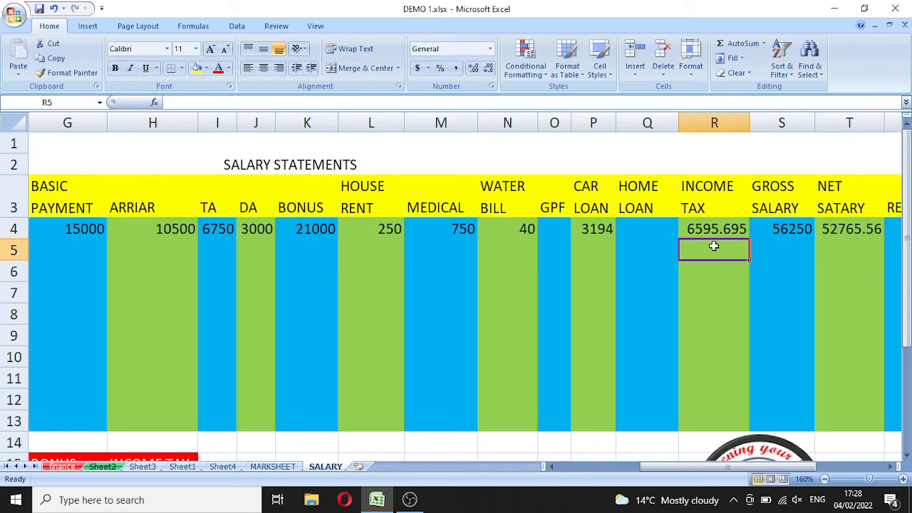
# Step: Add +6595.69 for income tax to the bracketed deductions in the net salary formula in T4
pyautogui.click(863, 230)
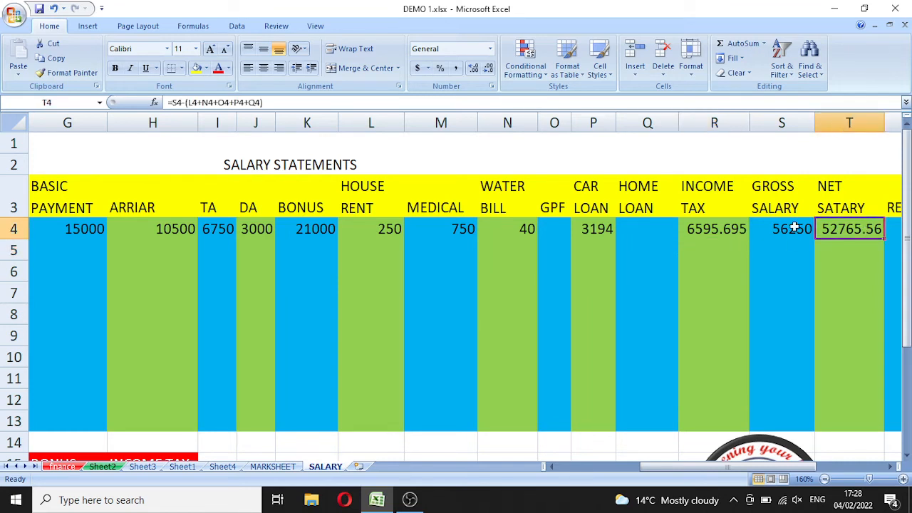
pyautogui.click(259, 101)
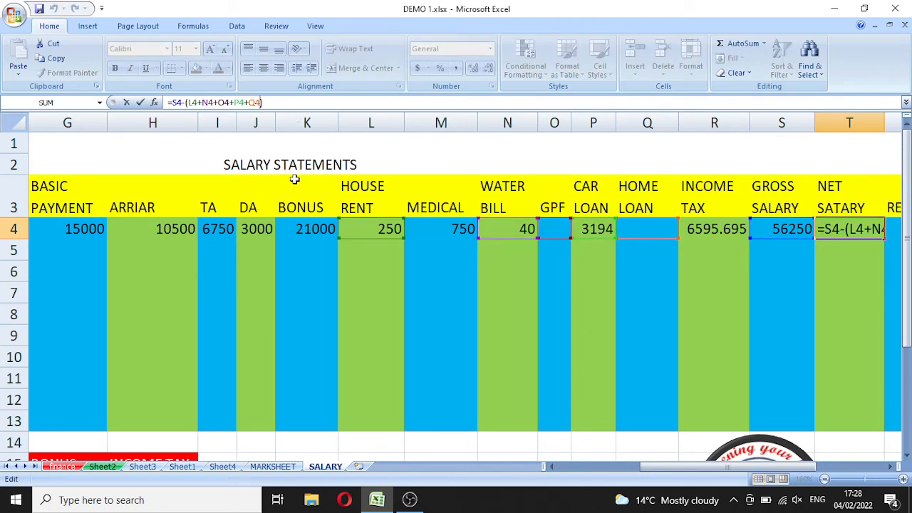
pyautogui.write('+')
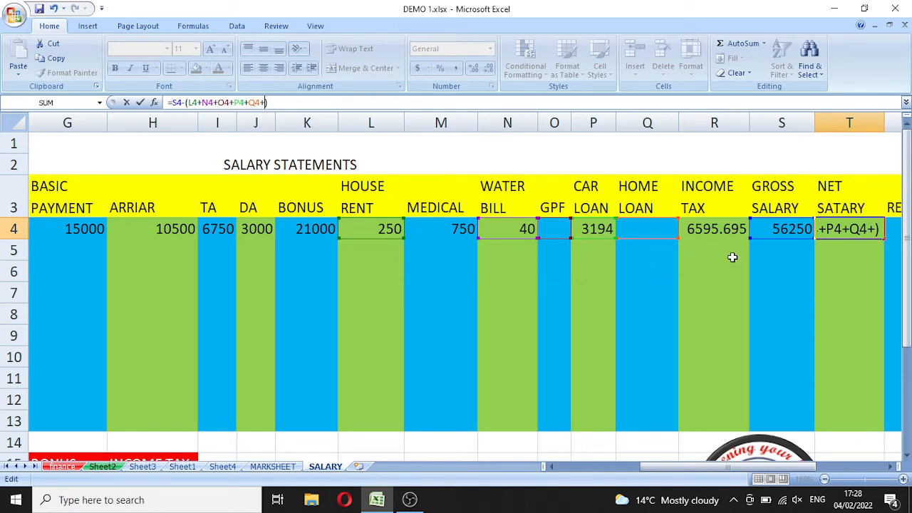
pyautogui.write('6595')
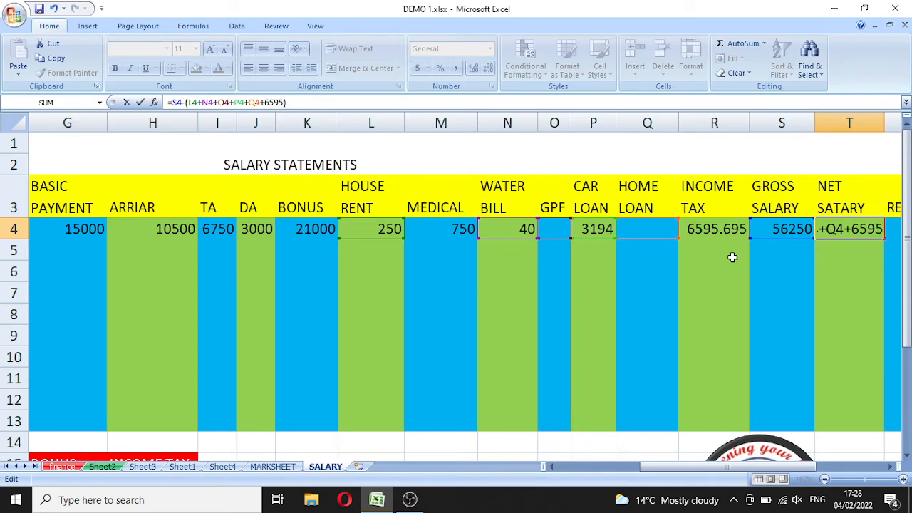
pyautogui.write('.69')
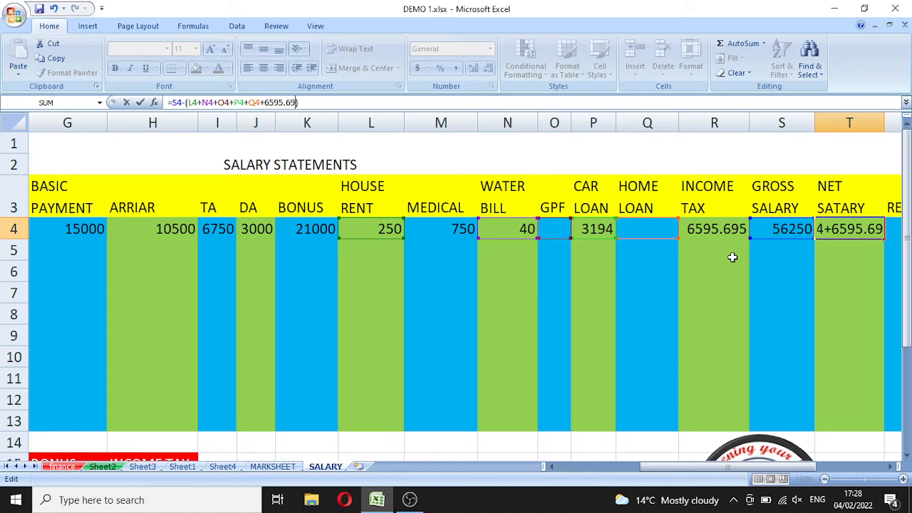
pyautogui.press('Return')
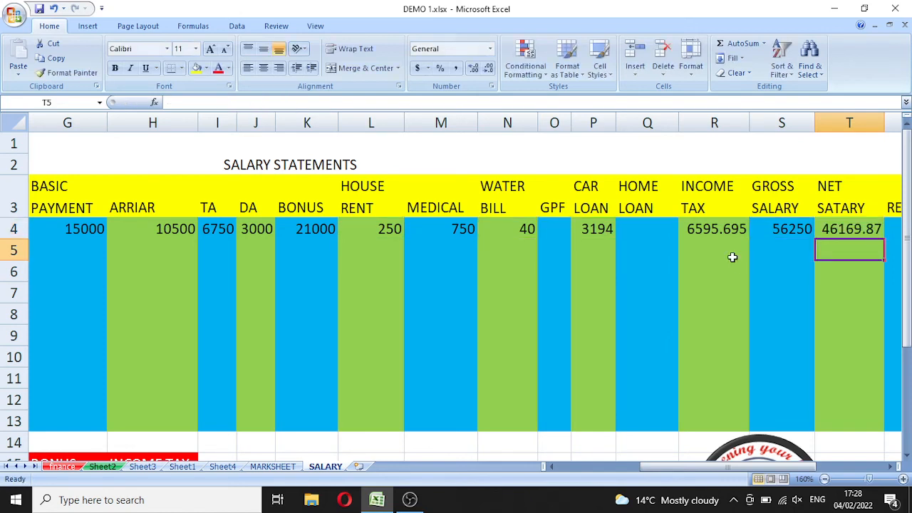
pyautogui.click(850, 228)
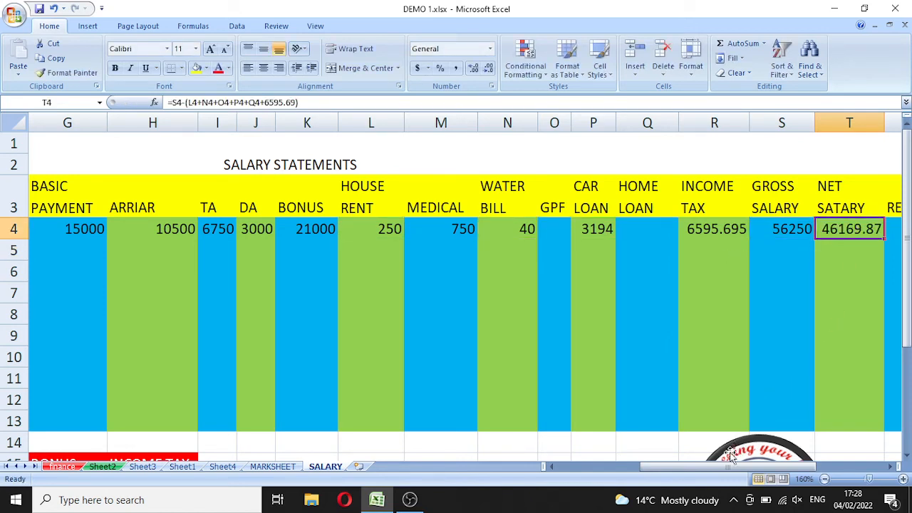
# Step: Review the first employee's pay and deduction entries in row 4 against the grade-based rates table
pyautogui.moveTo(713, 467); pyautogui.dragTo(637, 470)
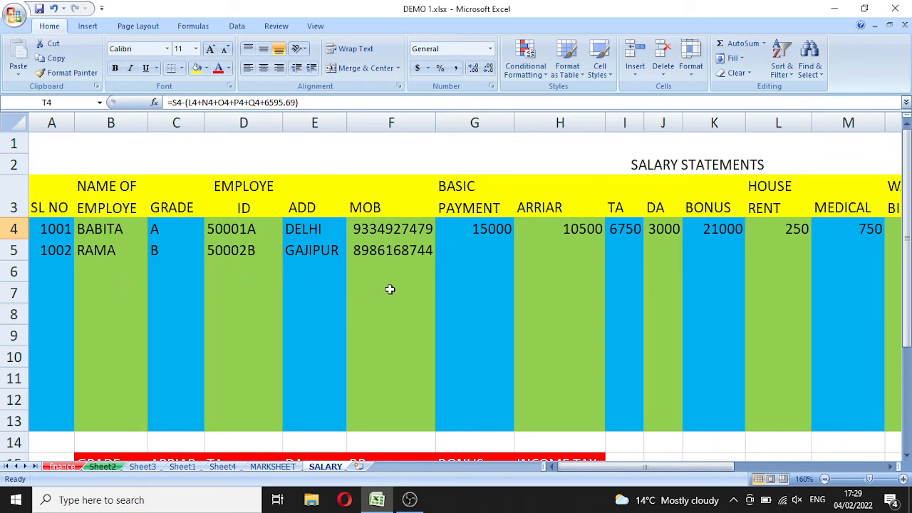
pyautogui.click(492, 230)
pyautogui.moveTo(906, 330); pyautogui.dragTo(909, 370)
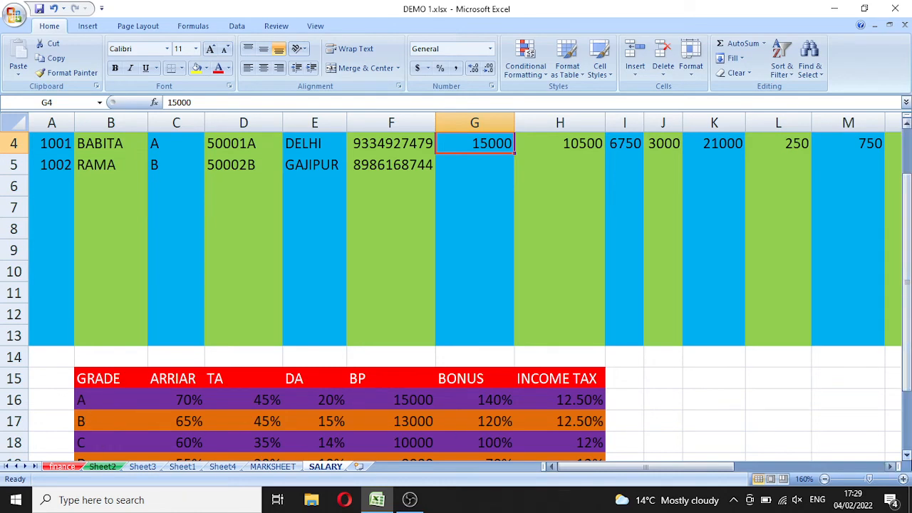
pyautogui.click(907, 455)
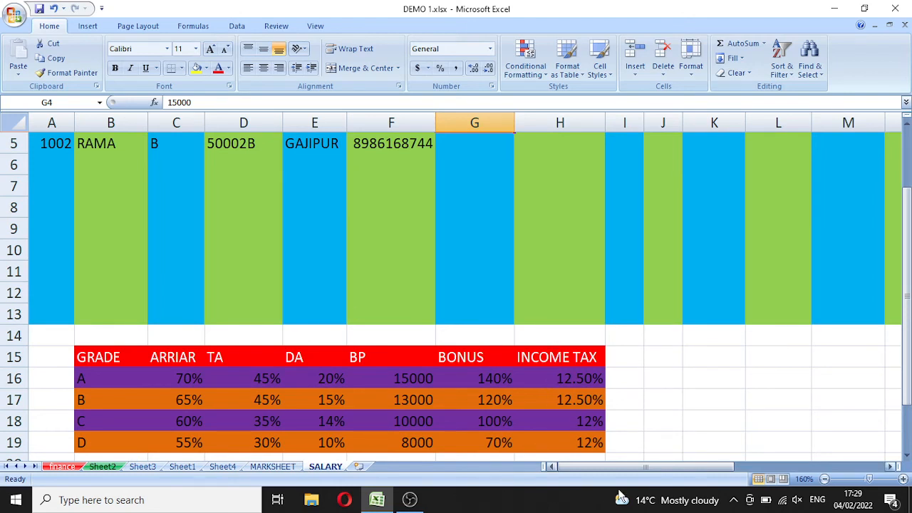
pyautogui.moveTo(908, 356); pyautogui.dragTo(909, 324)
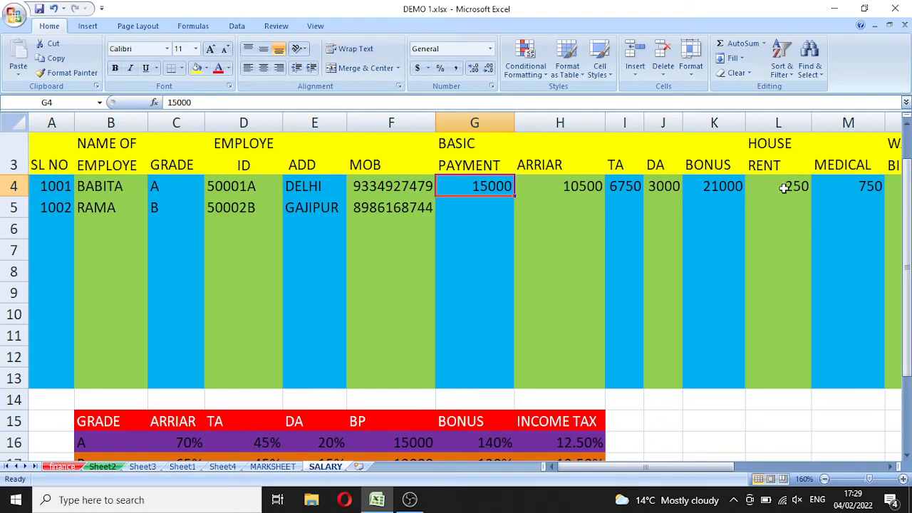
pyautogui.click(892, 466)
pyautogui.click(892, 466)
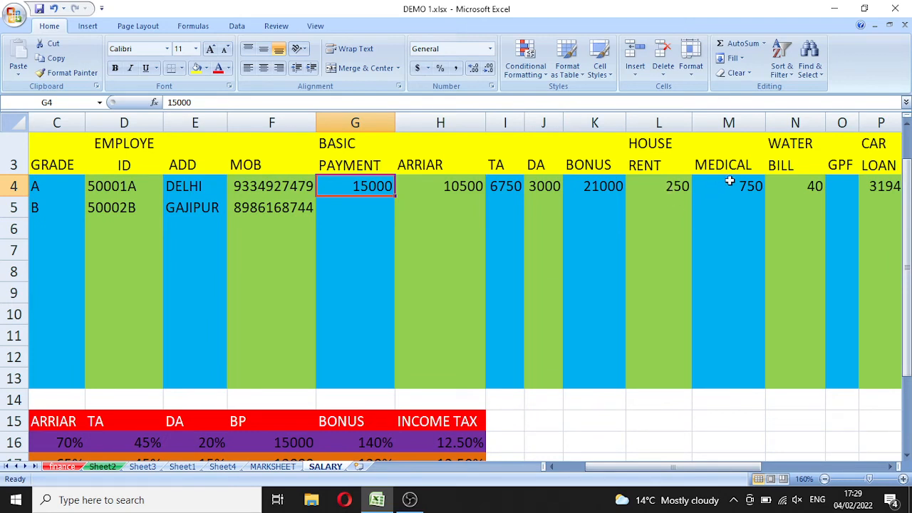
pyautogui.click(889, 467)
pyautogui.click(888, 467)
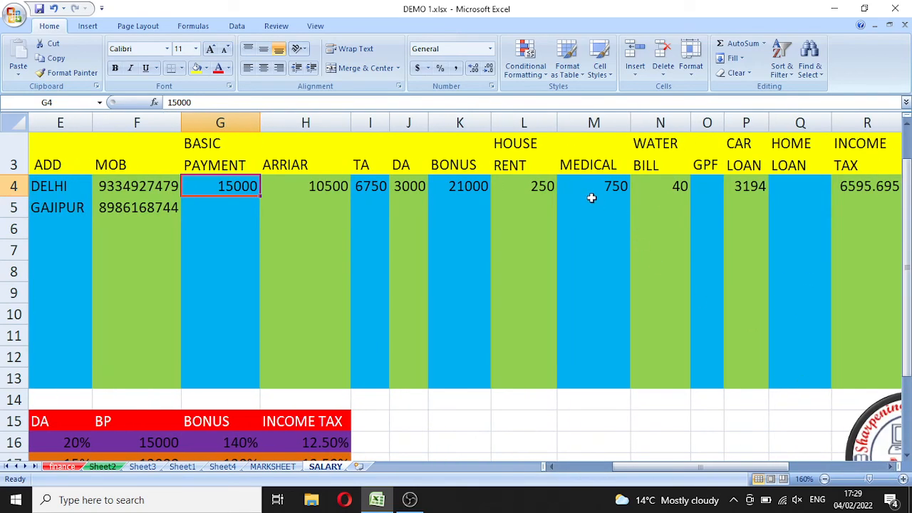
# Step: Enter the first employee's GPF deduction in O4 as =1000
pyautogui.click(706, 186)
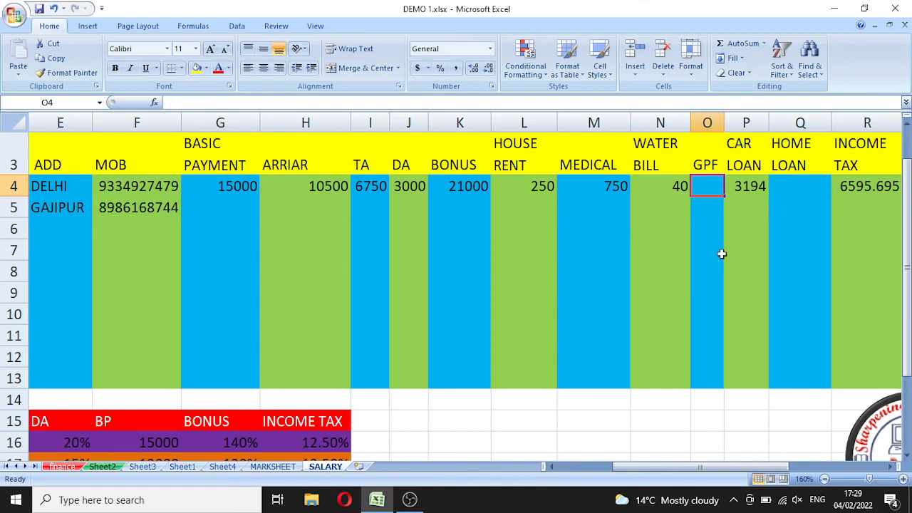
pyautogui.write('=')
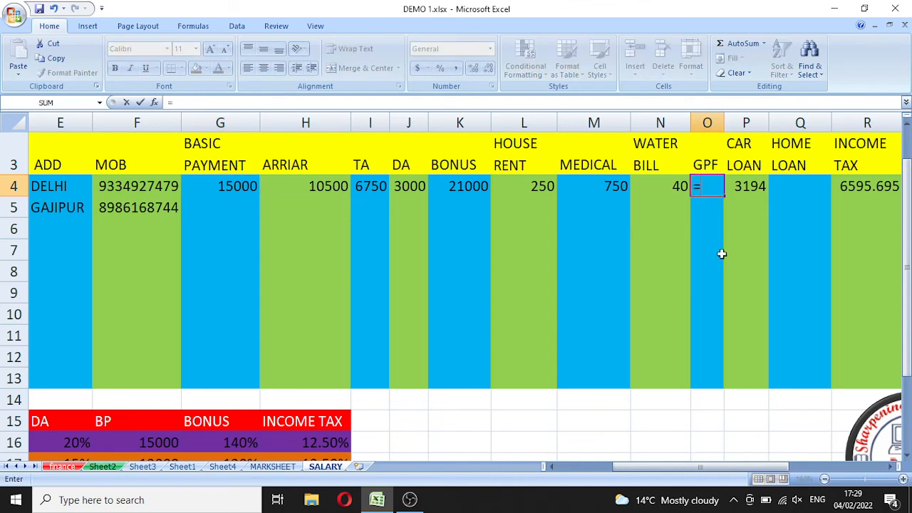
pyautogui.write('1000')
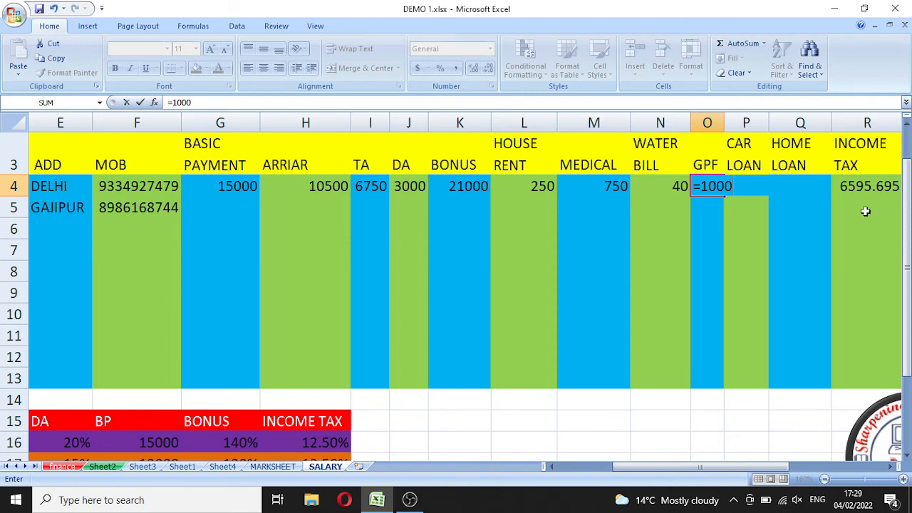
pyautogui.press('Return')
# Step: Check the income tax formula in R4 and the deductions included in the net salary formula in T4
pyautogui.click(865, 186)
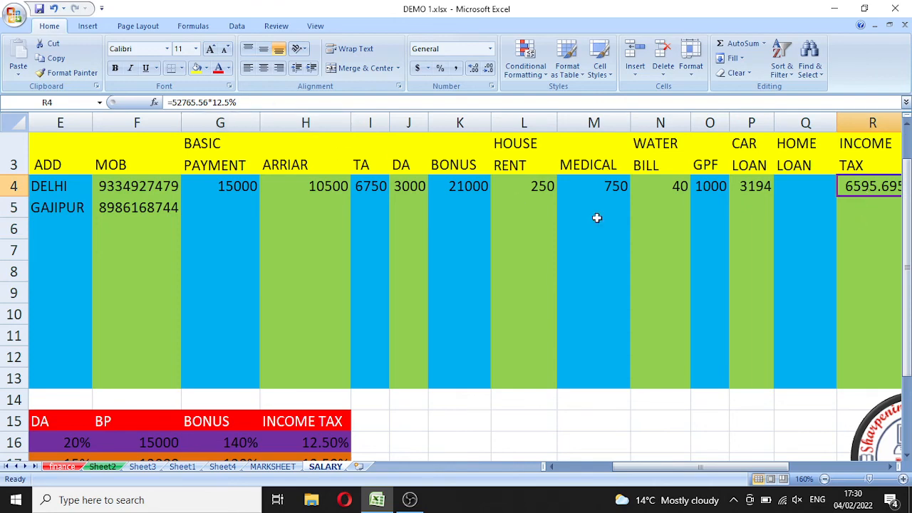
pyautogui.click(892, 467)
pyautogui.click(893, 467)
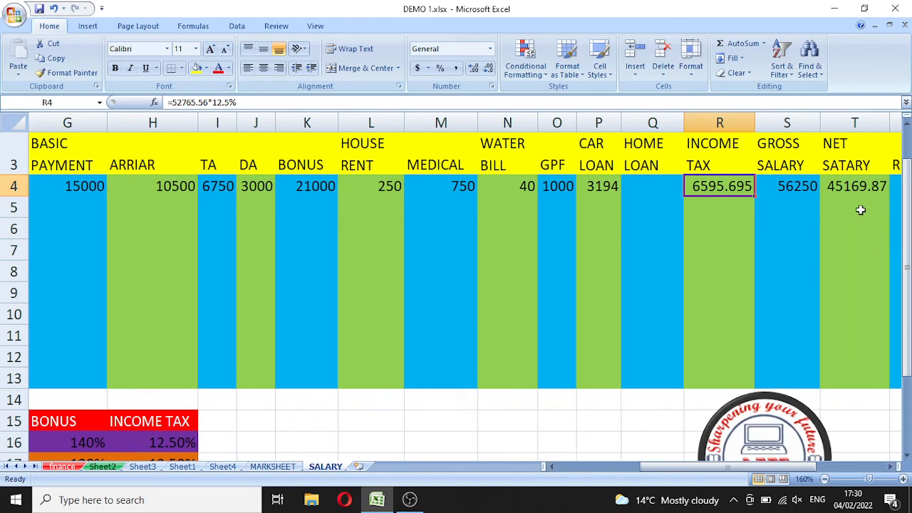
pyautogui.click(856, 186)
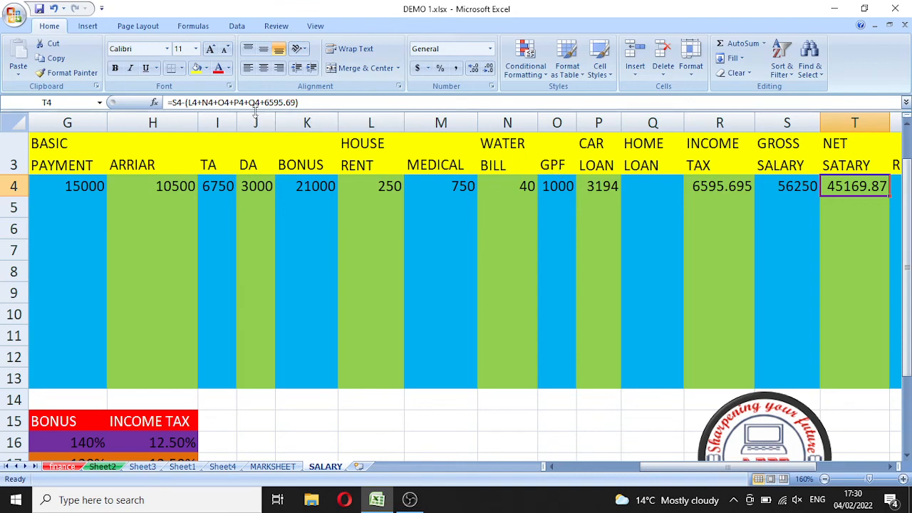
pyautogui.click(230, 102)
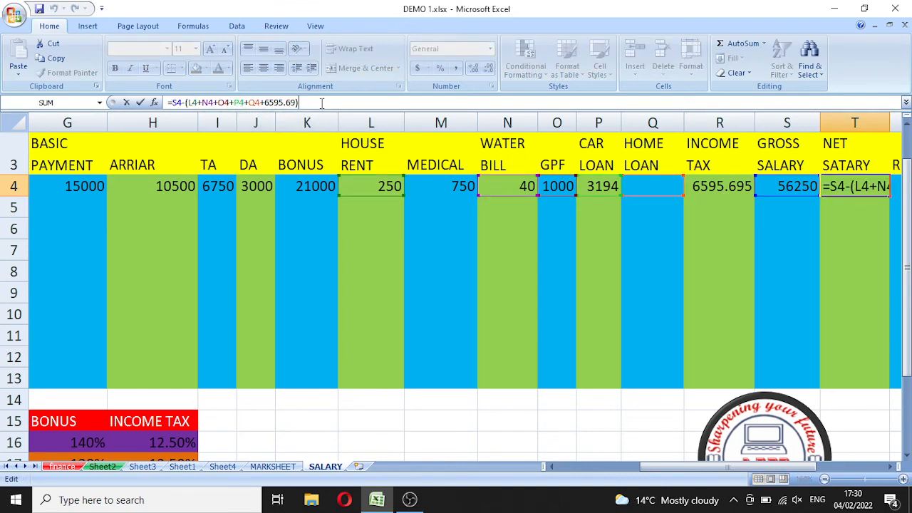
pyautogui.press('Return')
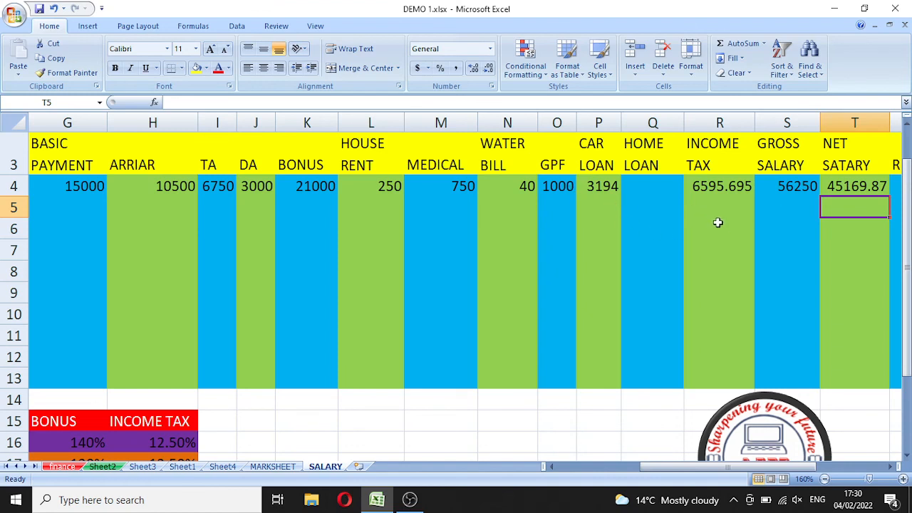
# Step: Change the first employee's GPF deduction in O4 to 1500 and check the net salary in T4
pyautogui.click(565, 187)
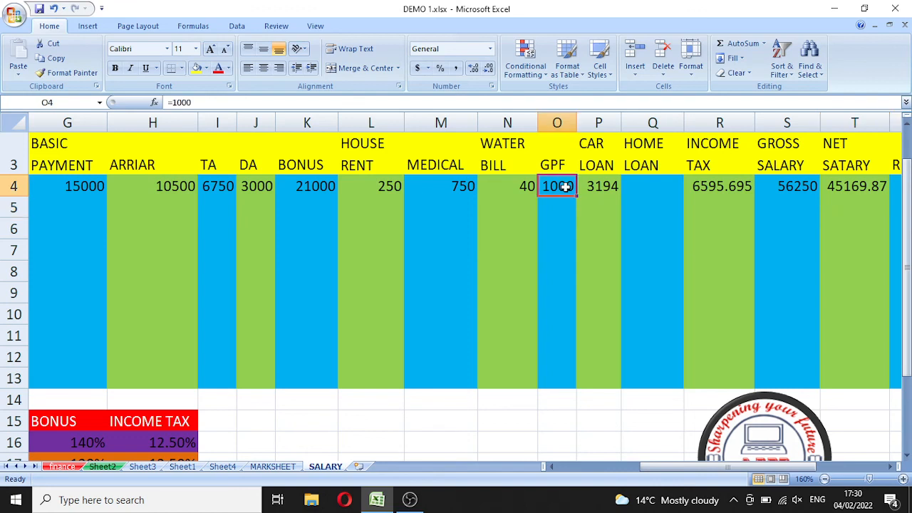
pyautogui.write('1')
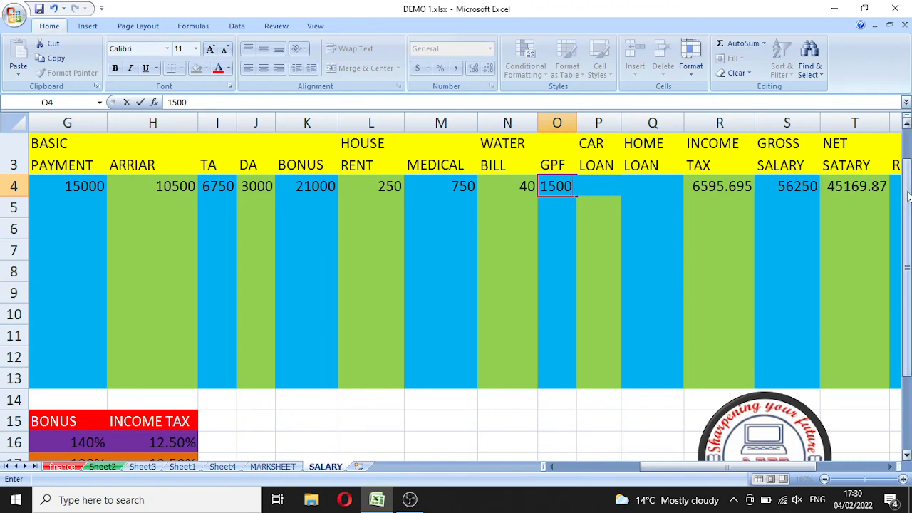
pyautogui.press('Return')
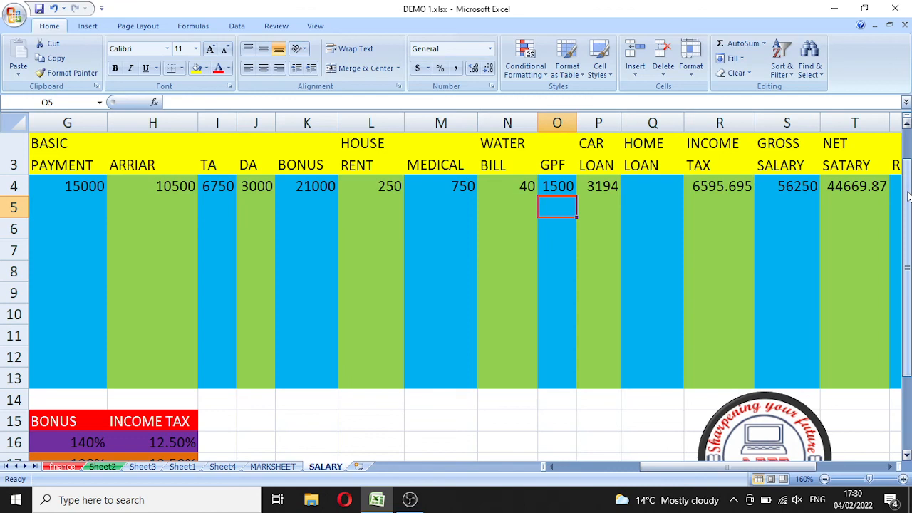
pyautogui.click(847, 186)
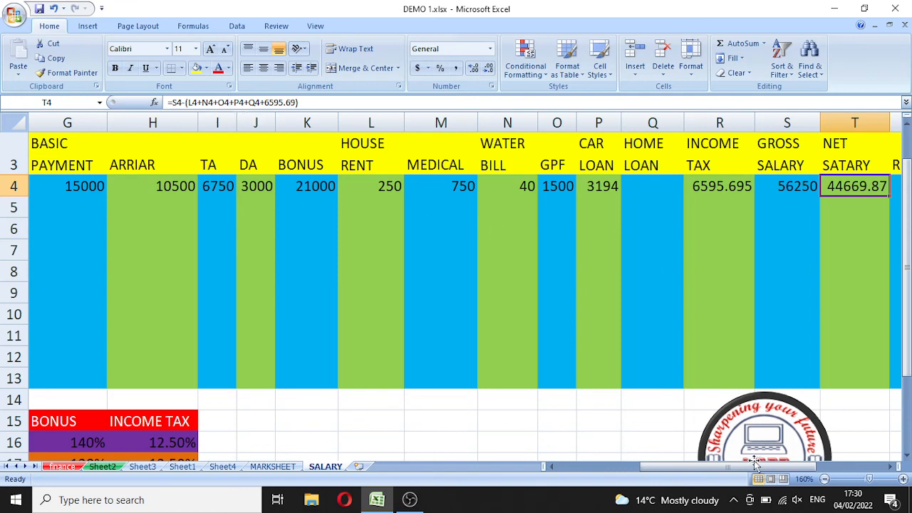
pyautogui.moveTo(754, 467); pyautogui.dragTo(689, 476)
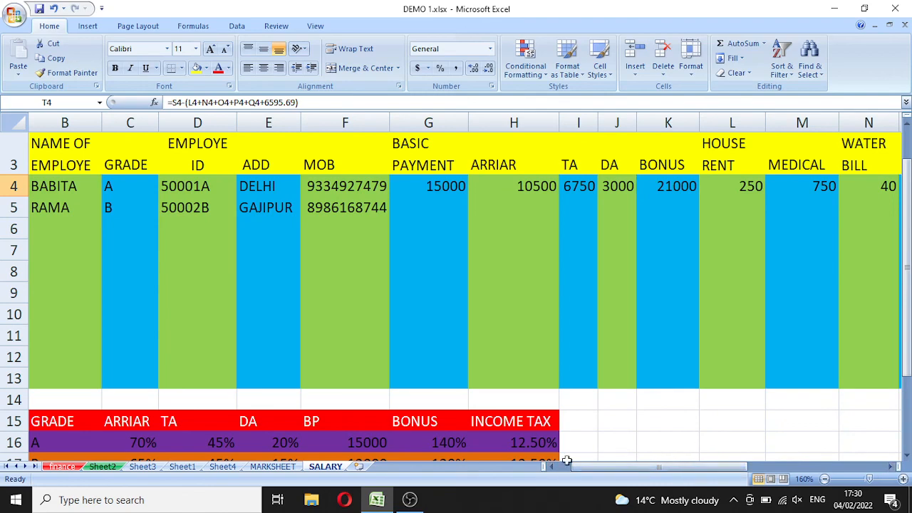